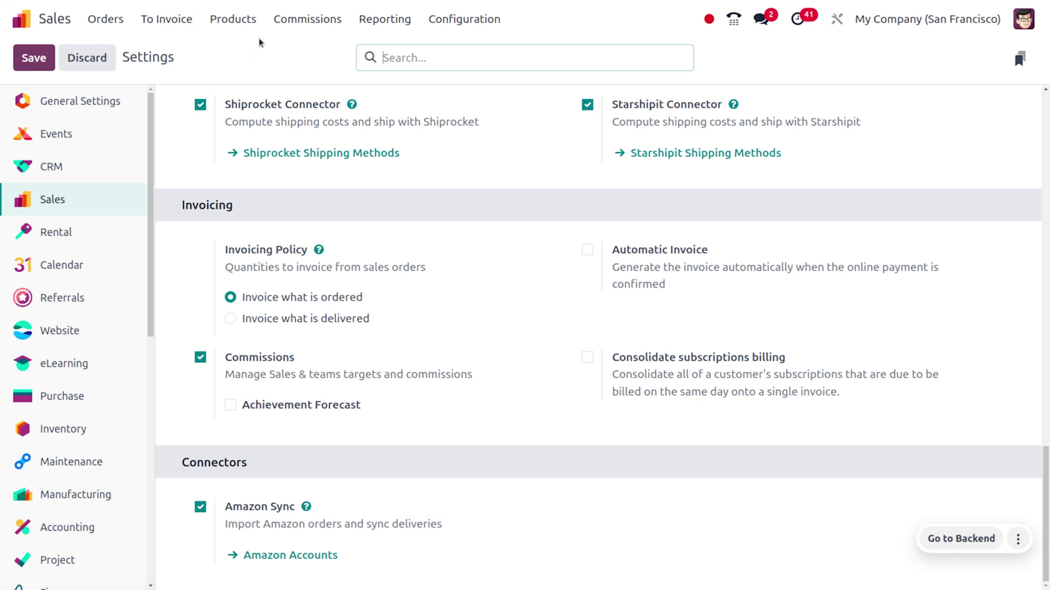
# Open the Products menu after checking that the invoicing policy is Invoice what is ordered
pyautogui.click(256, 19)
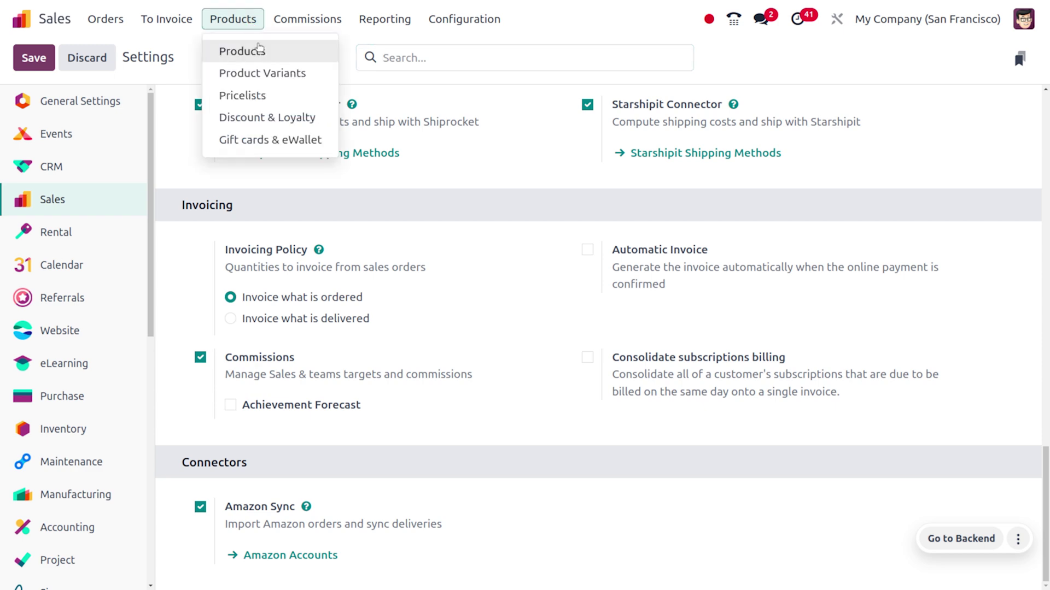
# Check the invoicing policies of the Blueberry Muffin and Blue Denim Jeans products
pyautogui.click(261, 48)
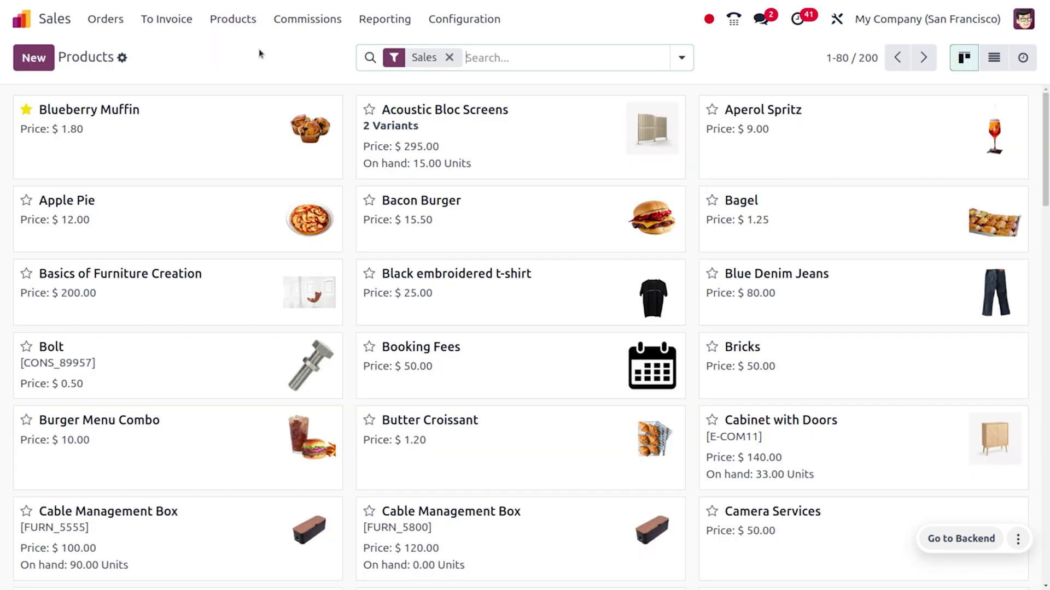
pyautogui.click(174, 125)
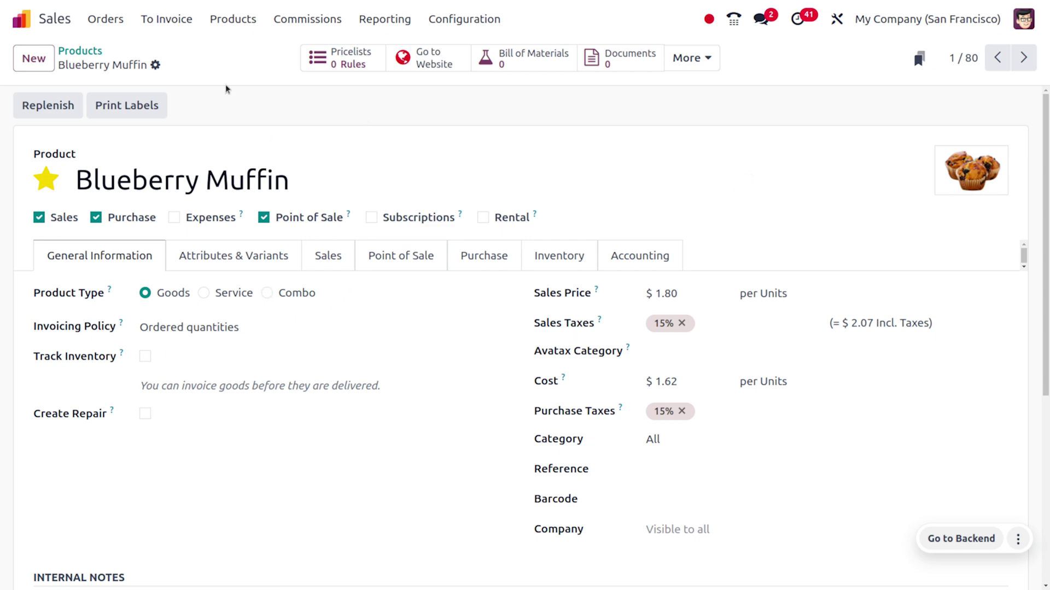
pyautogui.click(96, 51)
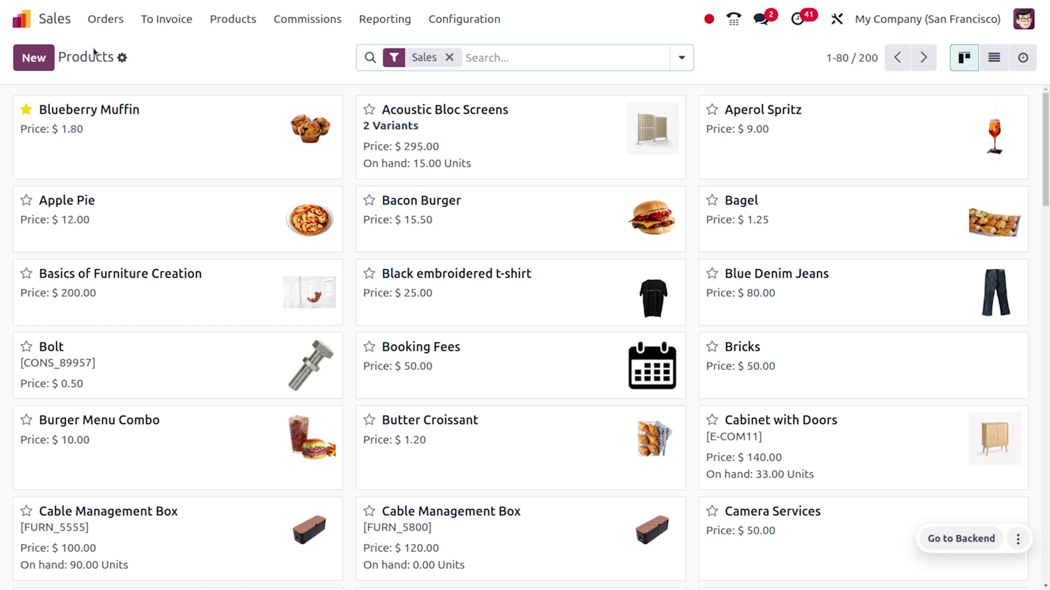
pyautogui.click(803, 293)
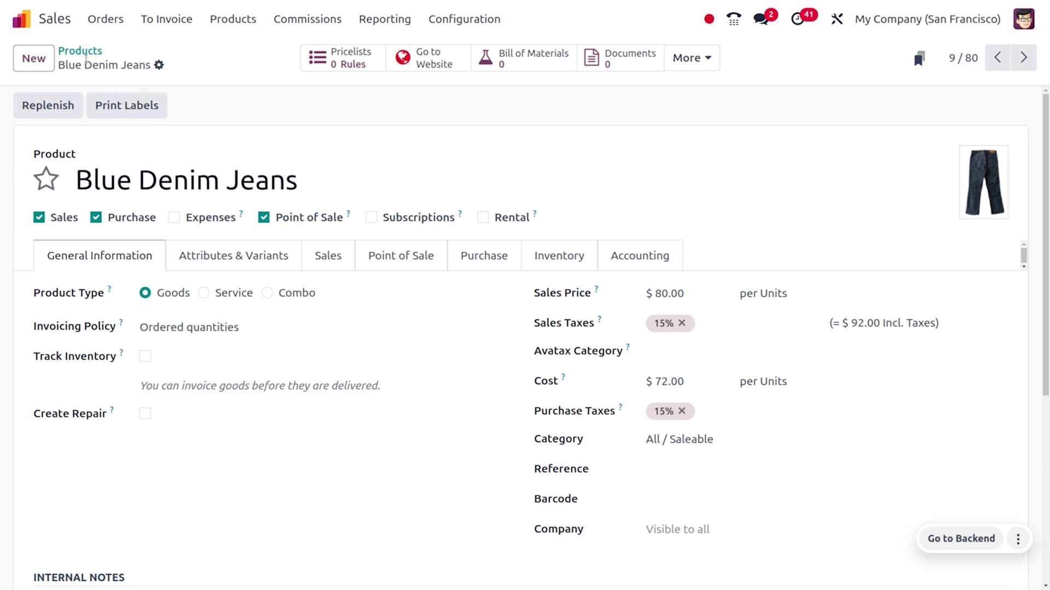
pyautogui.click(87, 54)
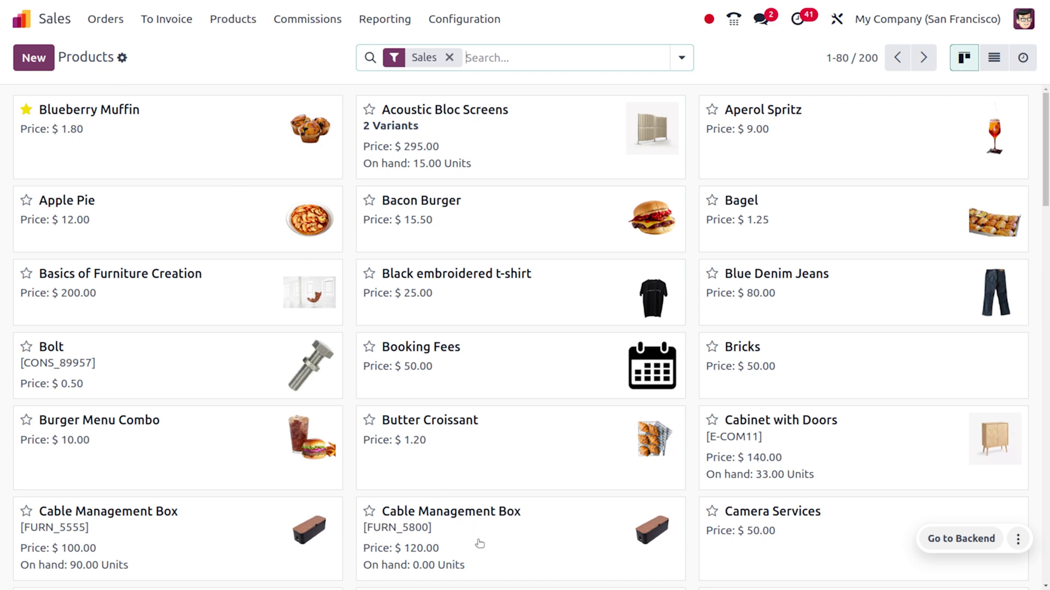
# Mark the Cable Management Box (FURN_5555, delivered quantities) as a favourite
pyautogui.click(132, 523)
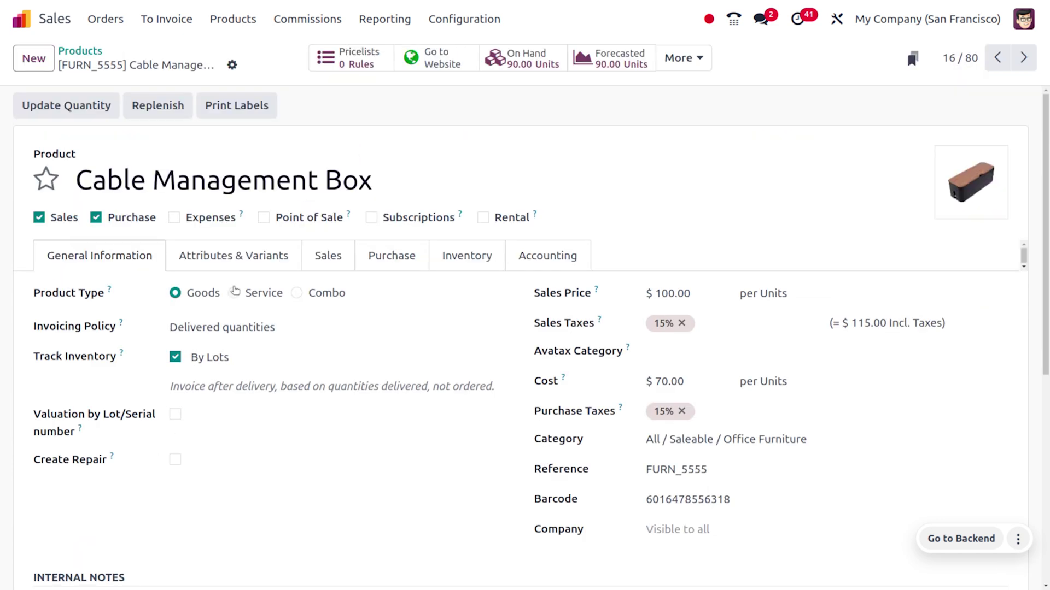
pyautogui.click(44, 177)
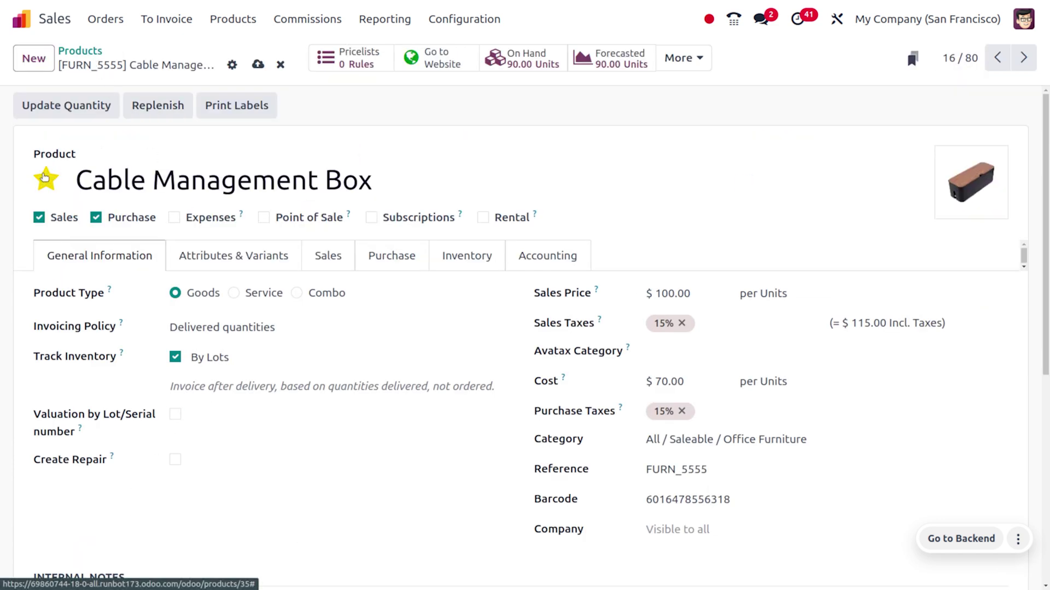
pyautogui.click(113, 23)
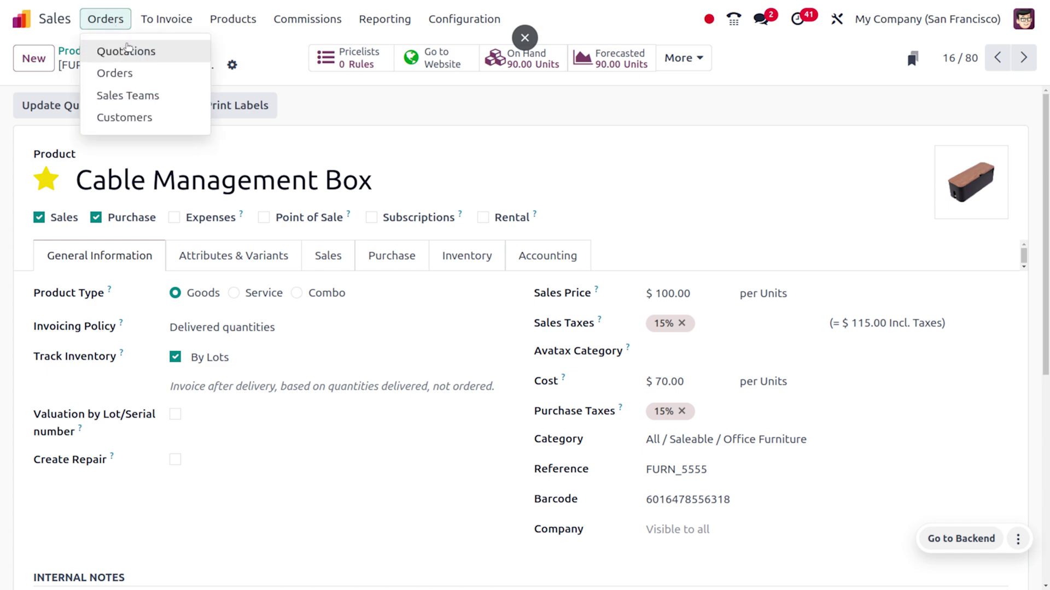
# Start a new quotation for Deco Addict with one Blueberry Muffin
pyautogui.click(129, 51)
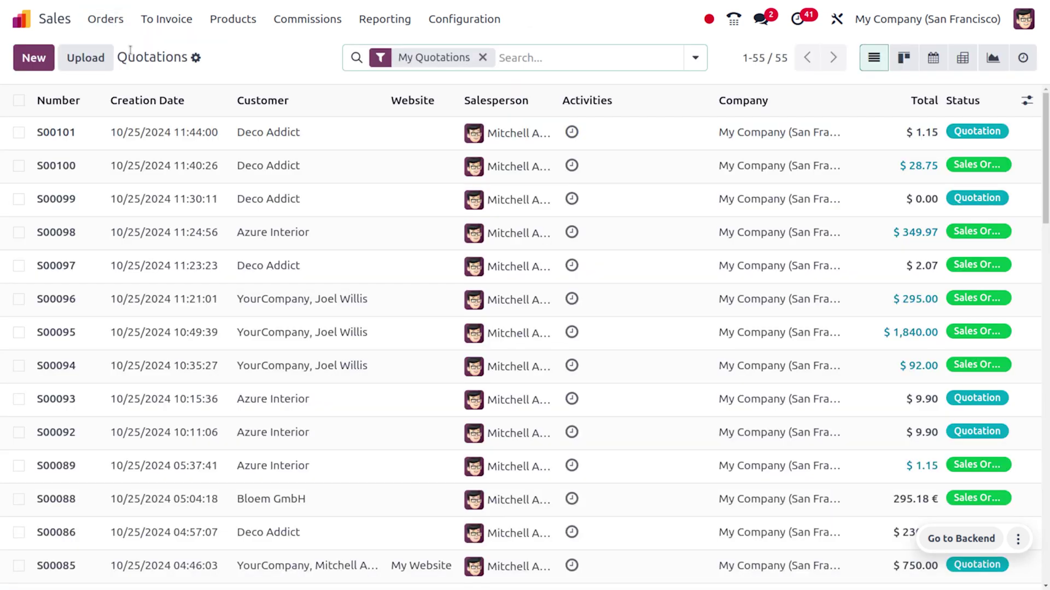
pyautogui.click(33, 58)
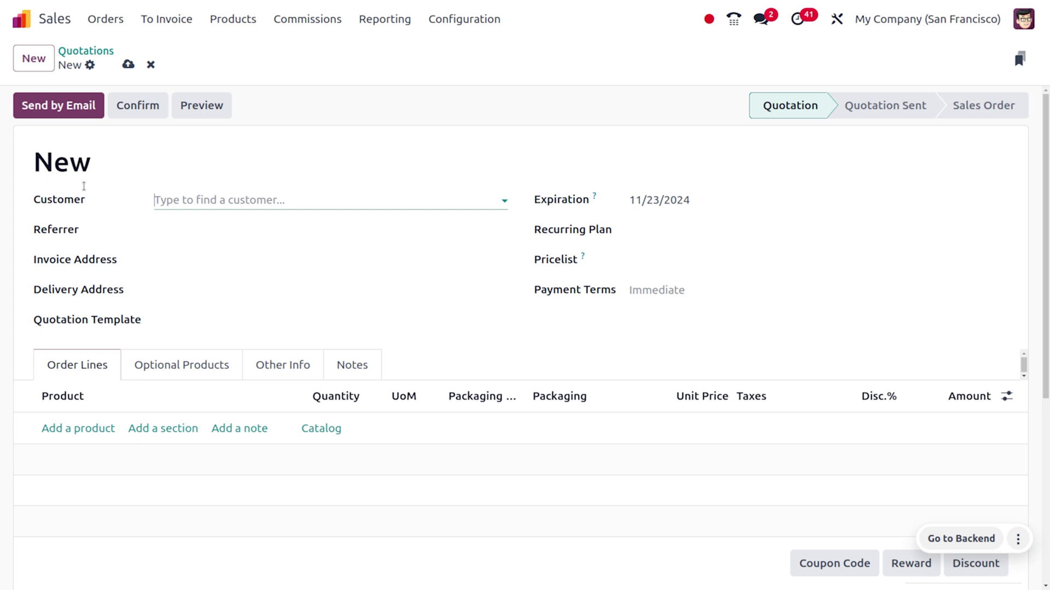
pyautogui.click(172, 201)
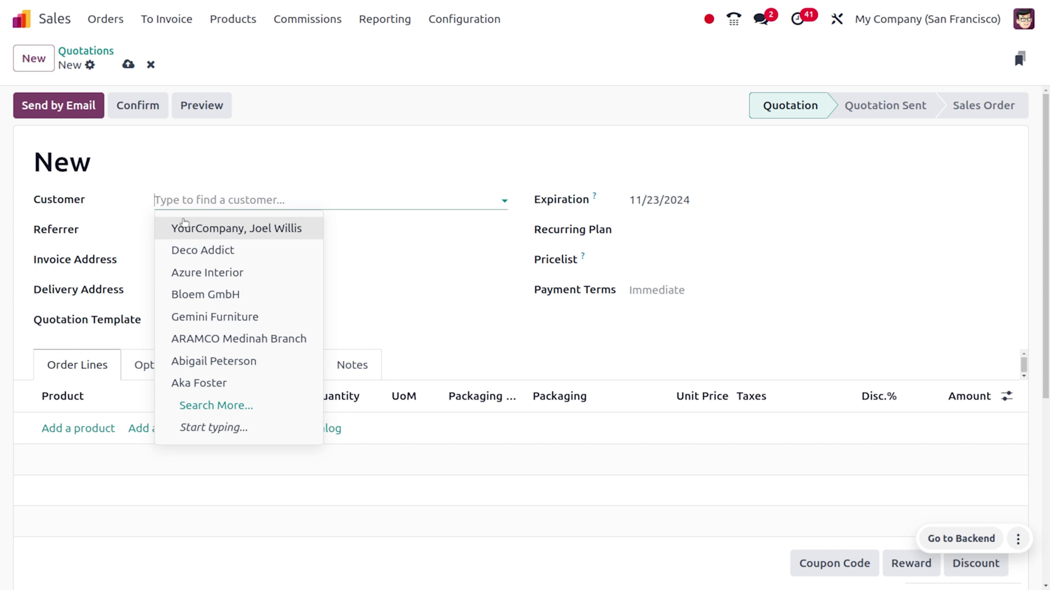
pyautogui.click(204, 251)
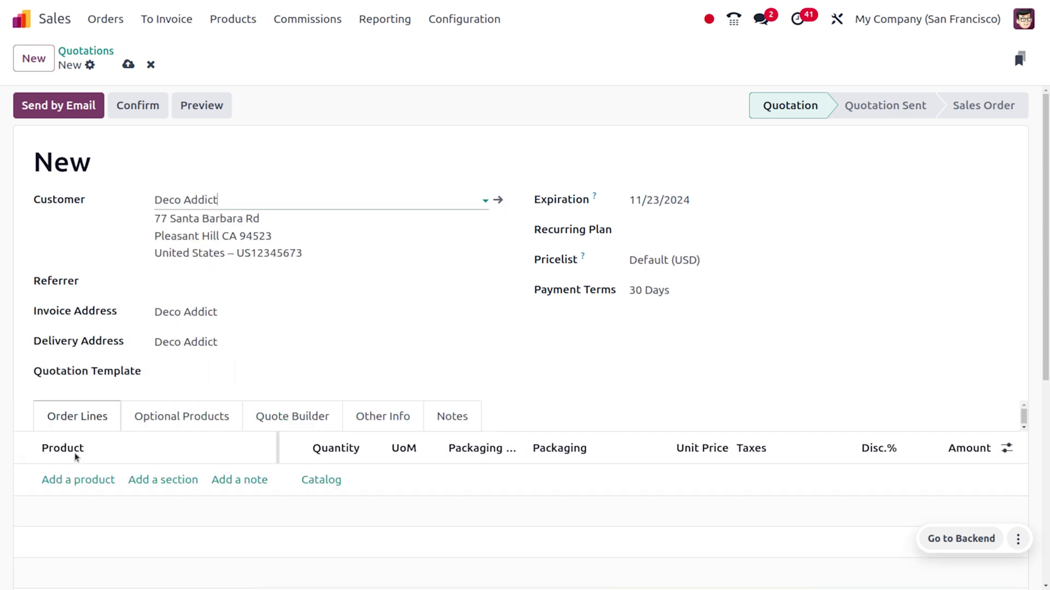
pyautogui.click(62, 485)
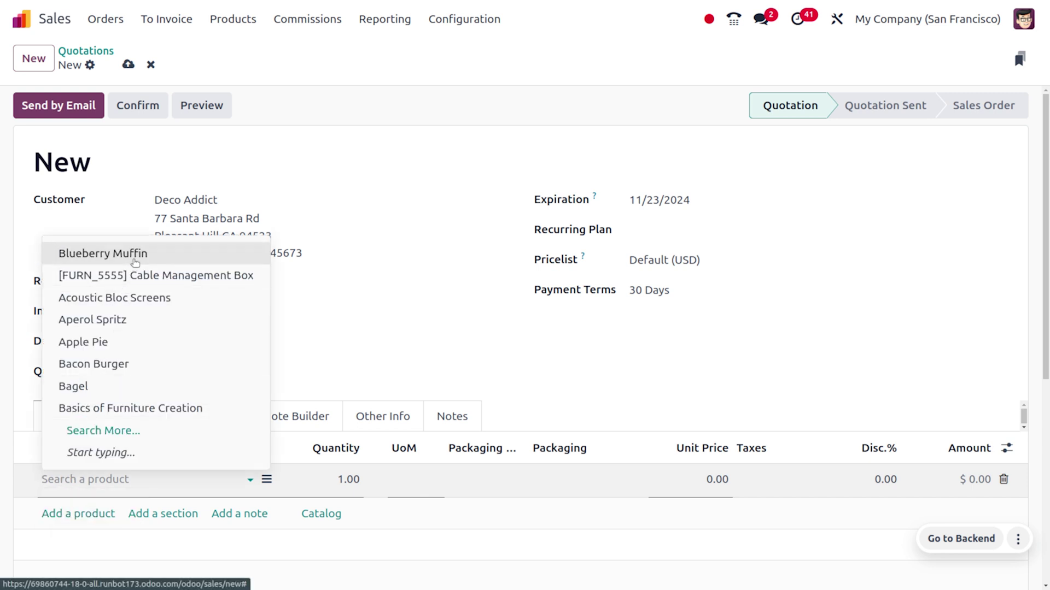
pyautogui.click(134, 260)
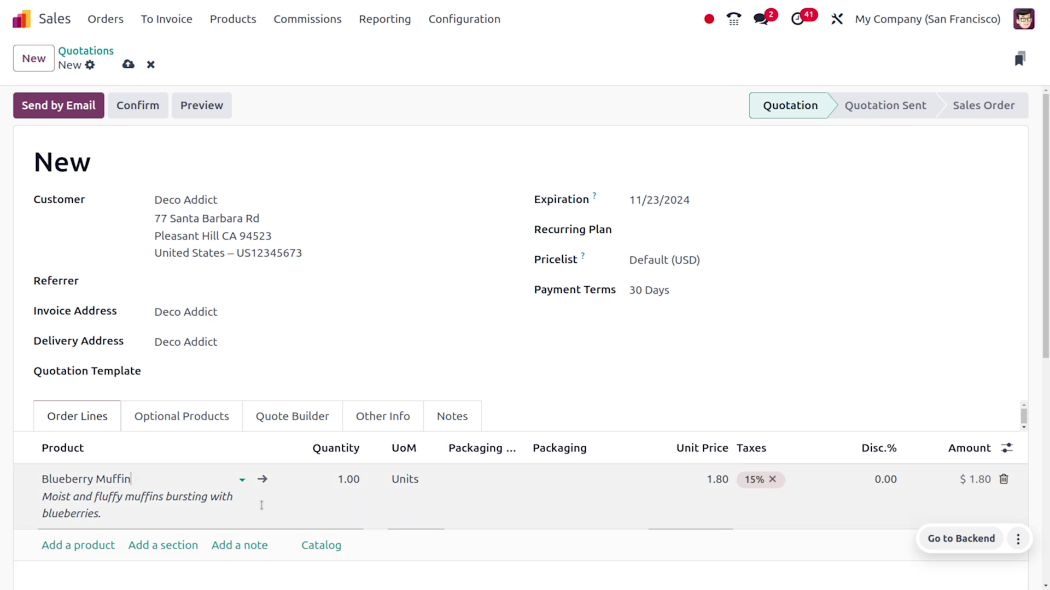
# Save the quotation and confirm it as sales order S00102
pyautogui.click(128, 65)
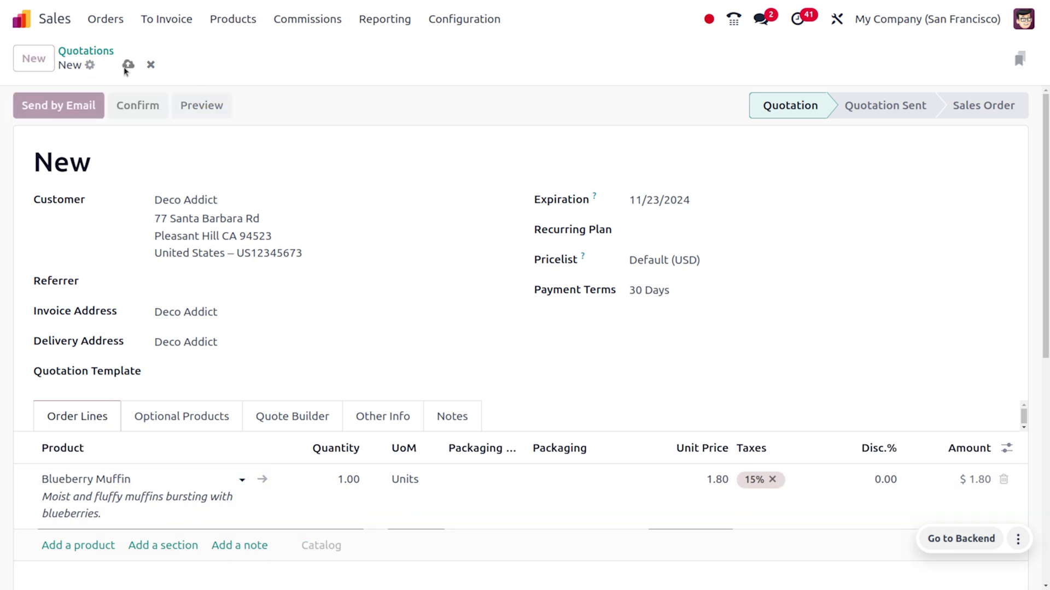
pyautogui.click(137, 105)
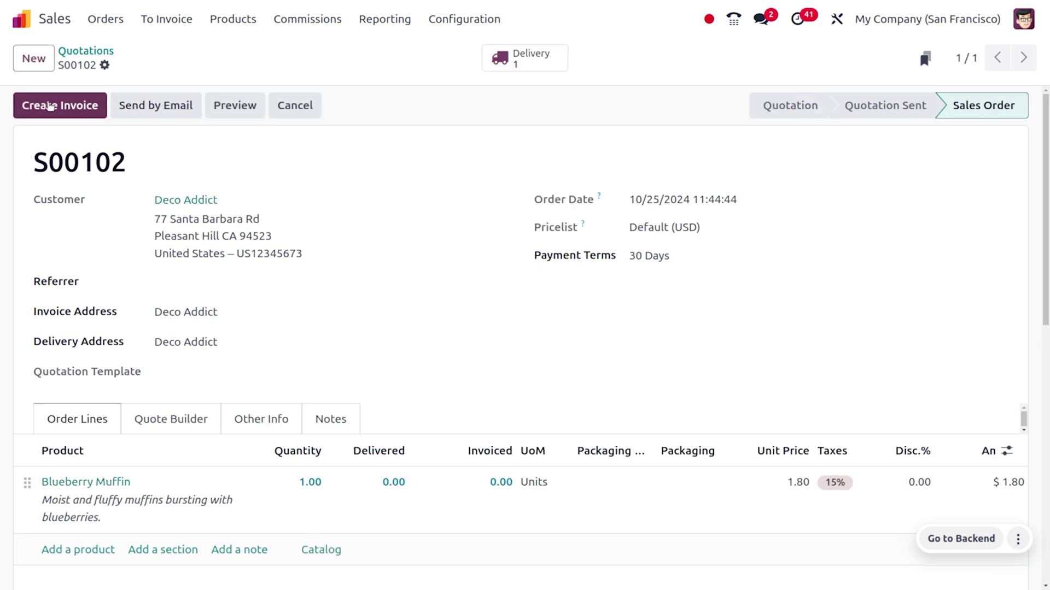
pyautogui.click(48, 106)
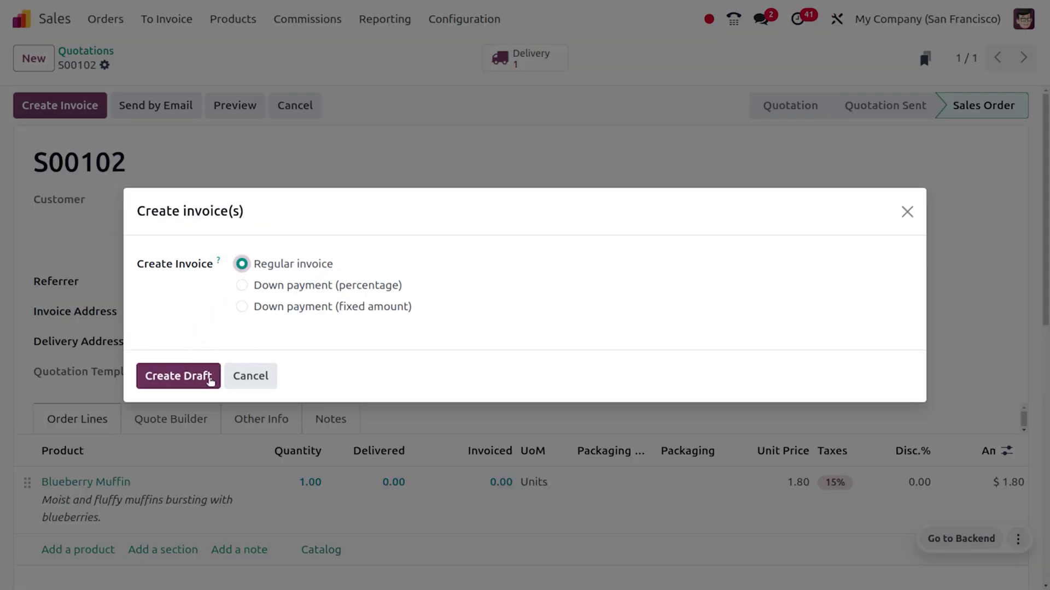
# Create a regular invoice for S00102 and post it as INV/2024/00048
pyautogui.click(210, 382)
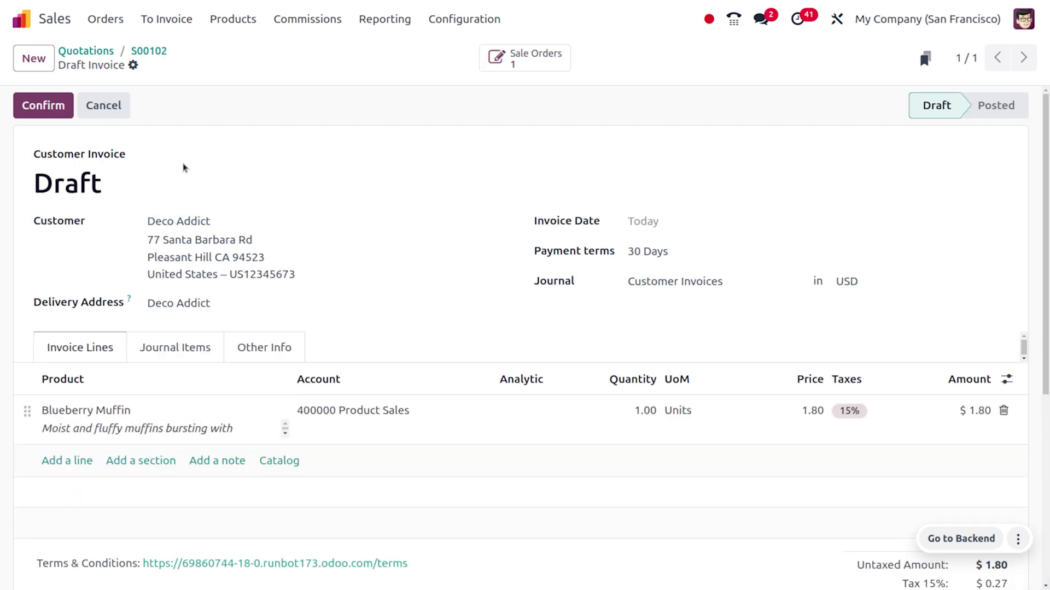
pyautogui.click(44, 105)
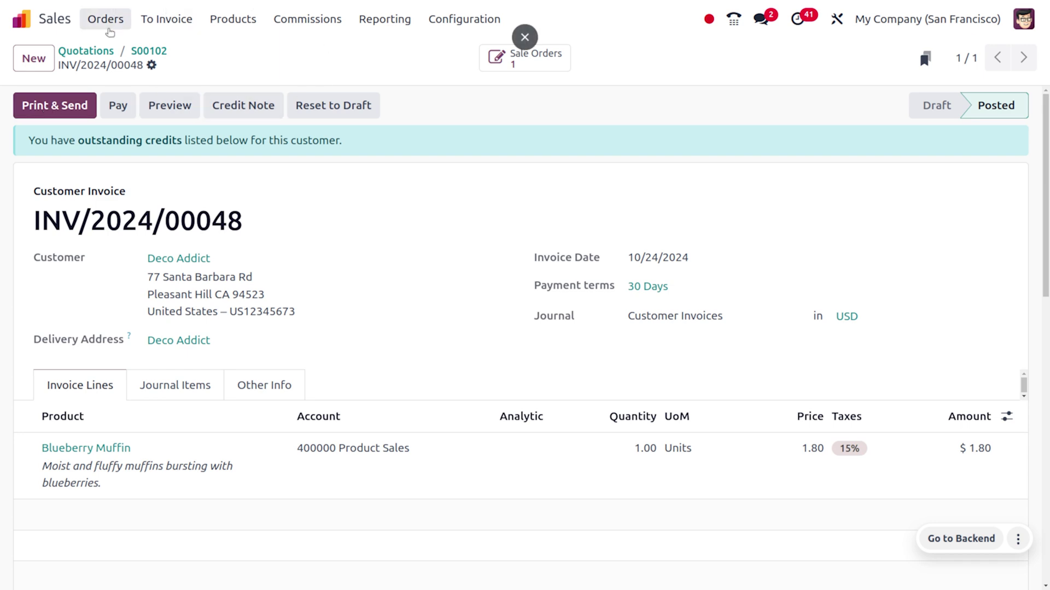
pyautogui.click(70, 54)
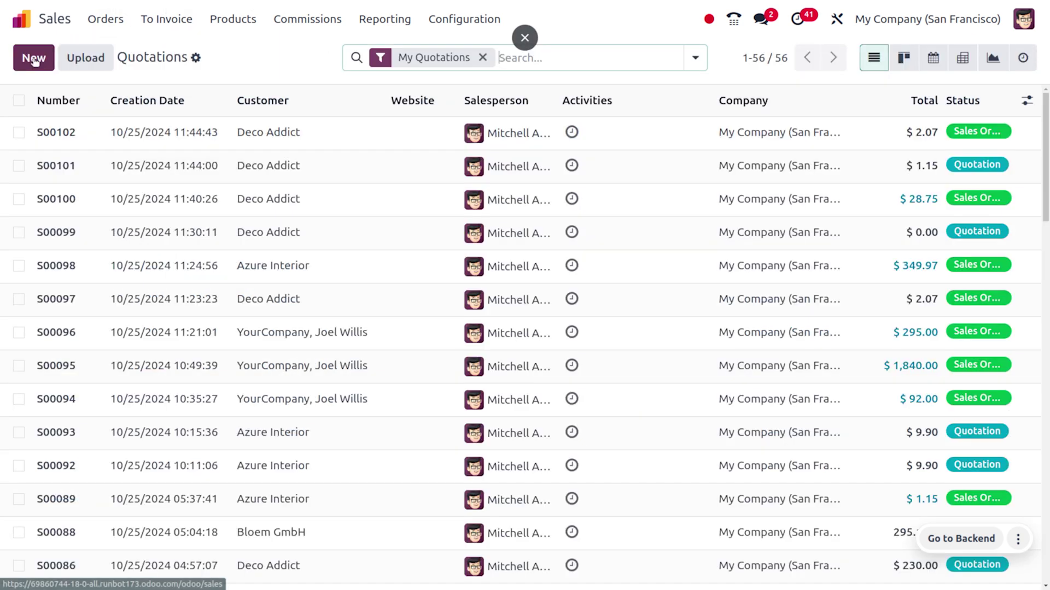
# Create a YourCompany quotation with one [FURN_5555] Cable Management Box and confirm it as S00103
pyautogui.click(33, 58)
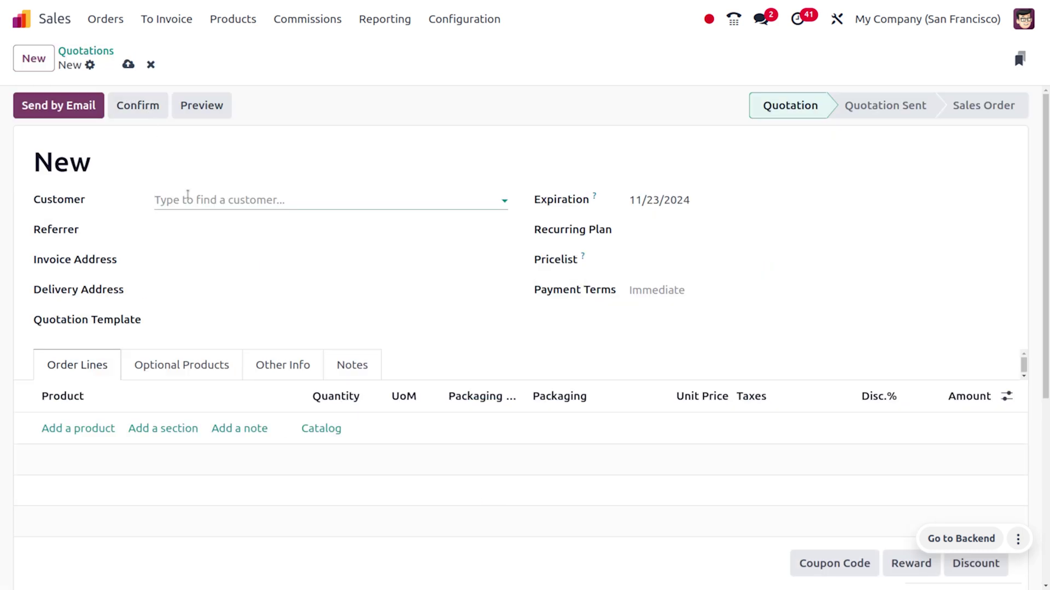
pyautogui.click(196, 201)
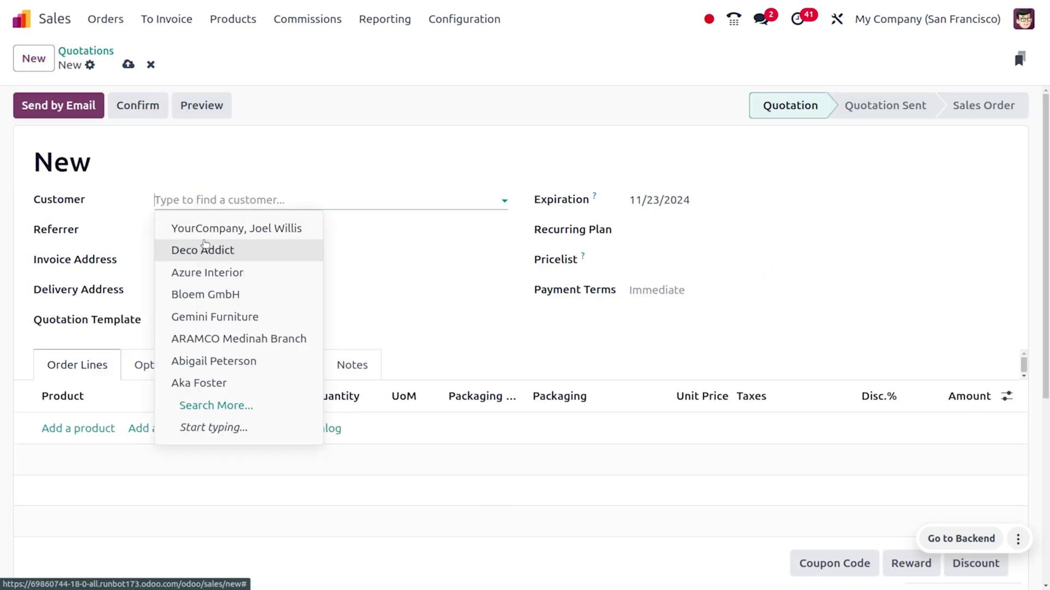
pyautogui.click(206, 228)
pyautogui.click(73, 480)
pyautogui.click(73, 480)
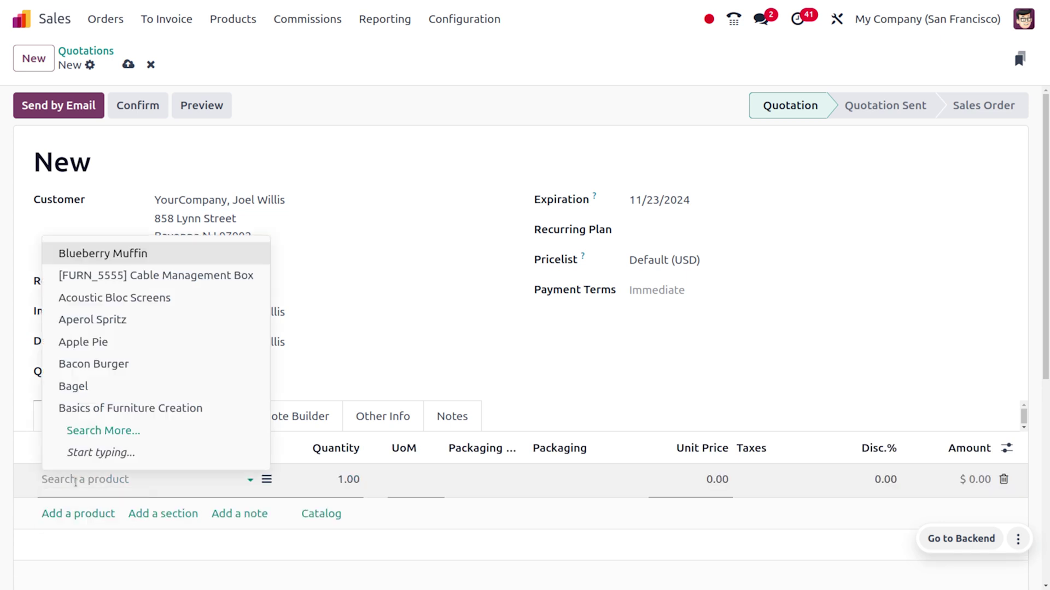
pyautogui.click(163, 276)
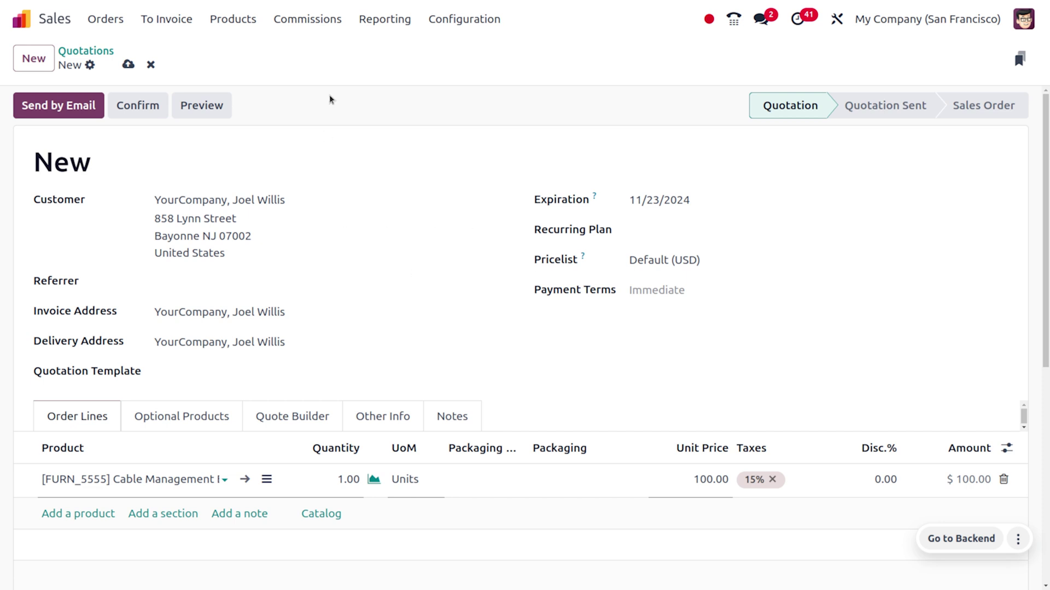
pyautogui.click(128, 65)
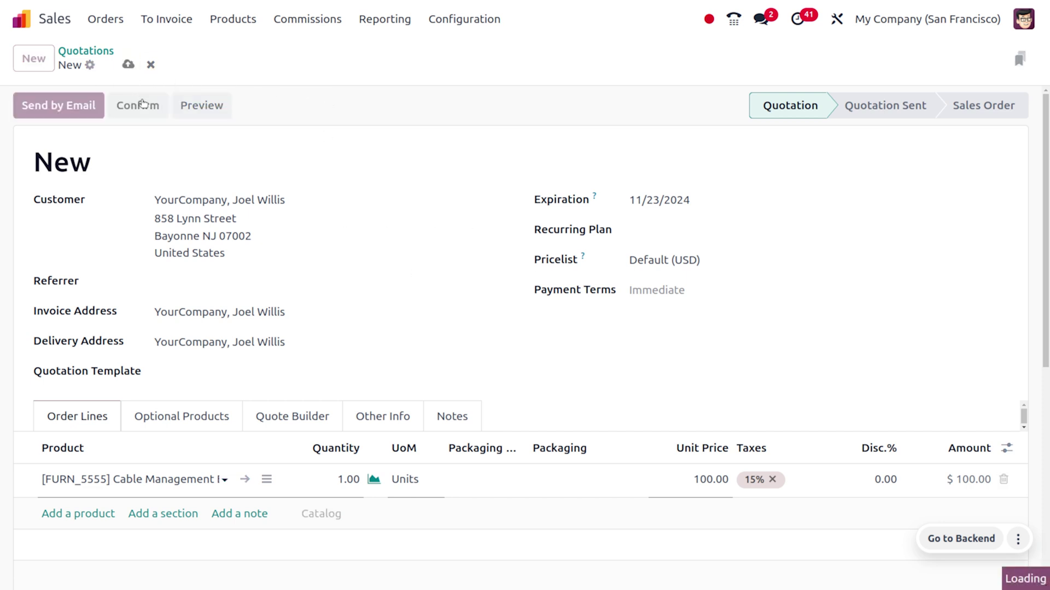
pyautogui.click(141, 107)
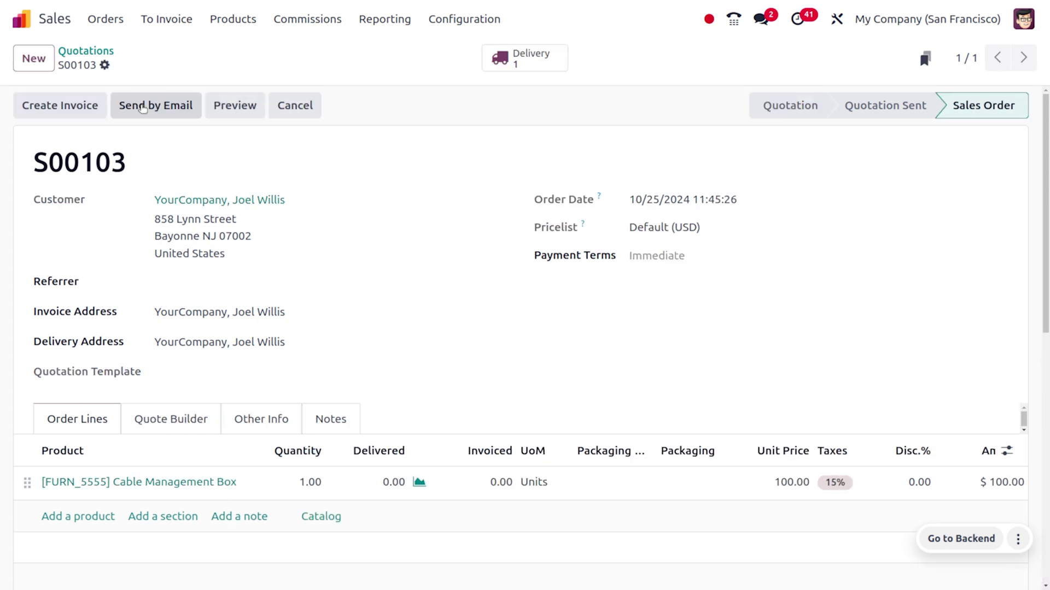
pyautogui.click(91, 108)
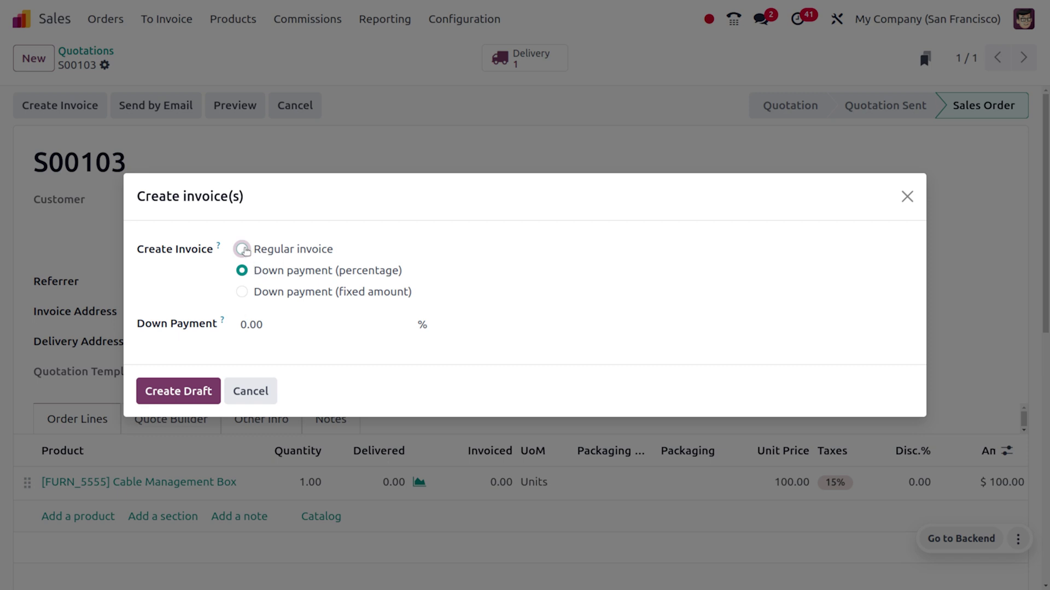
pyautogui.click(242, 249)
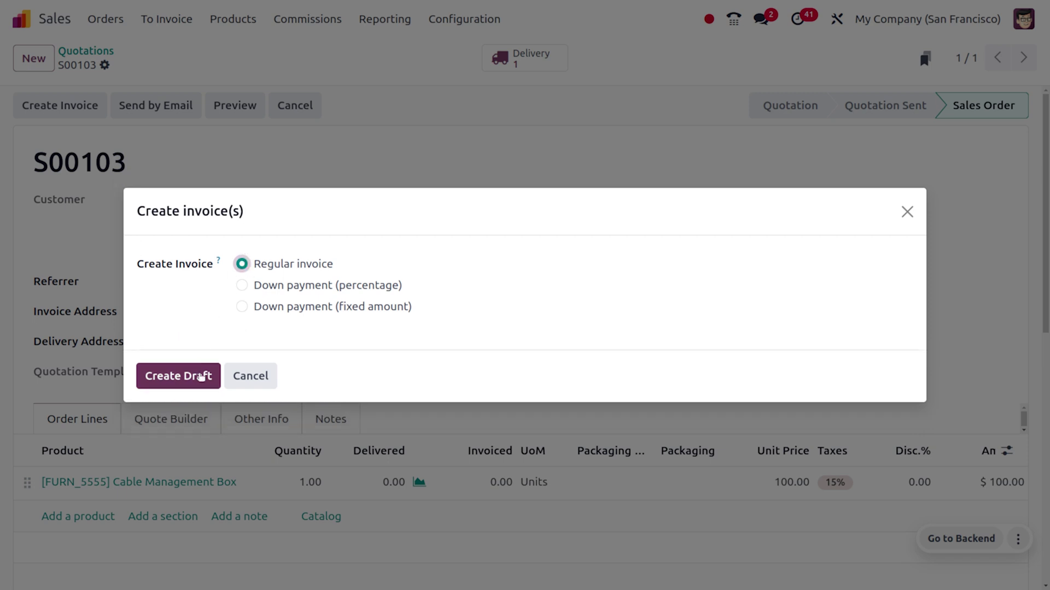
pyautogui.click(201, 376)
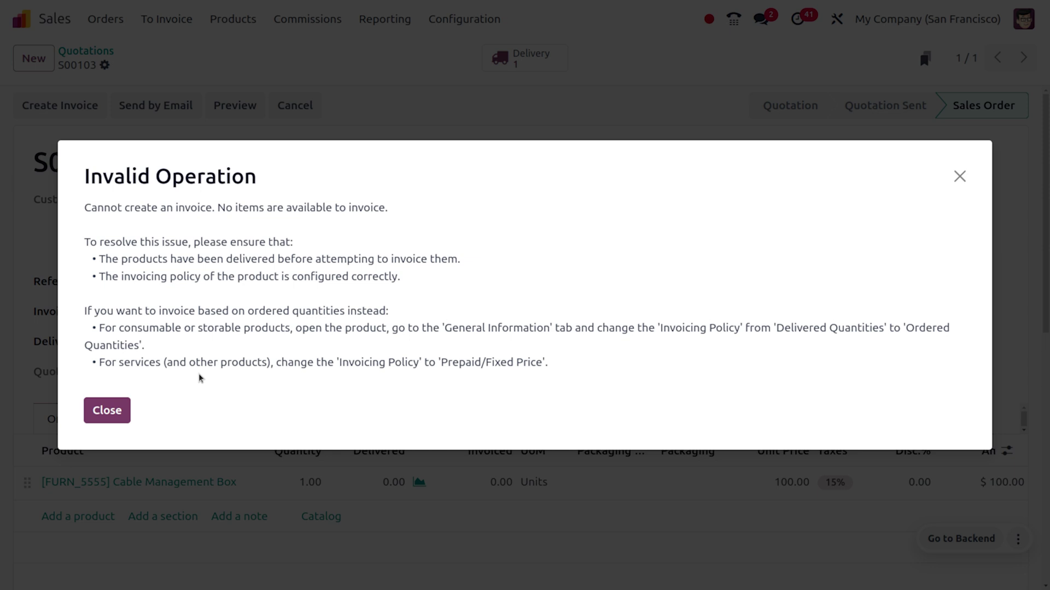
pyautogui.click(96, 410)
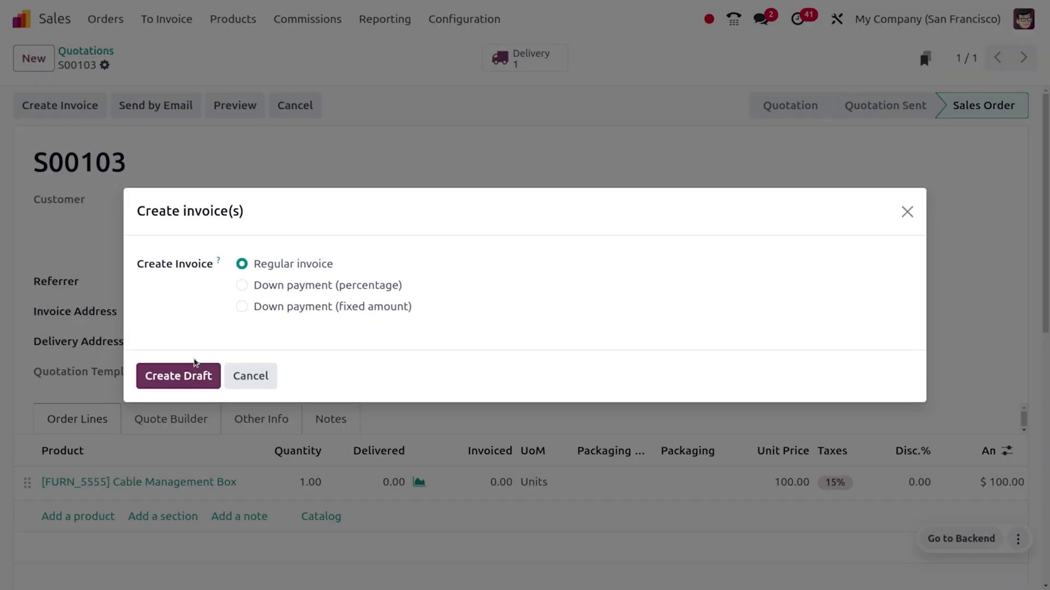
pyautogui.click(275, 378)
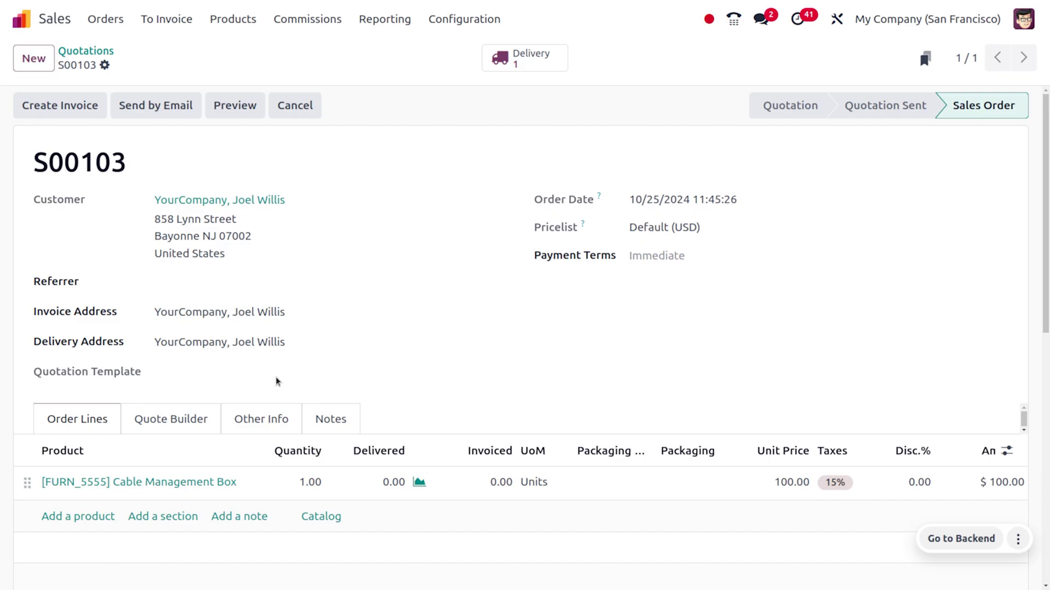
# Open S00103's delivery WH/OUT/00044 and validate the Cable Management Box shipment
pyautogui.click(546, 65)
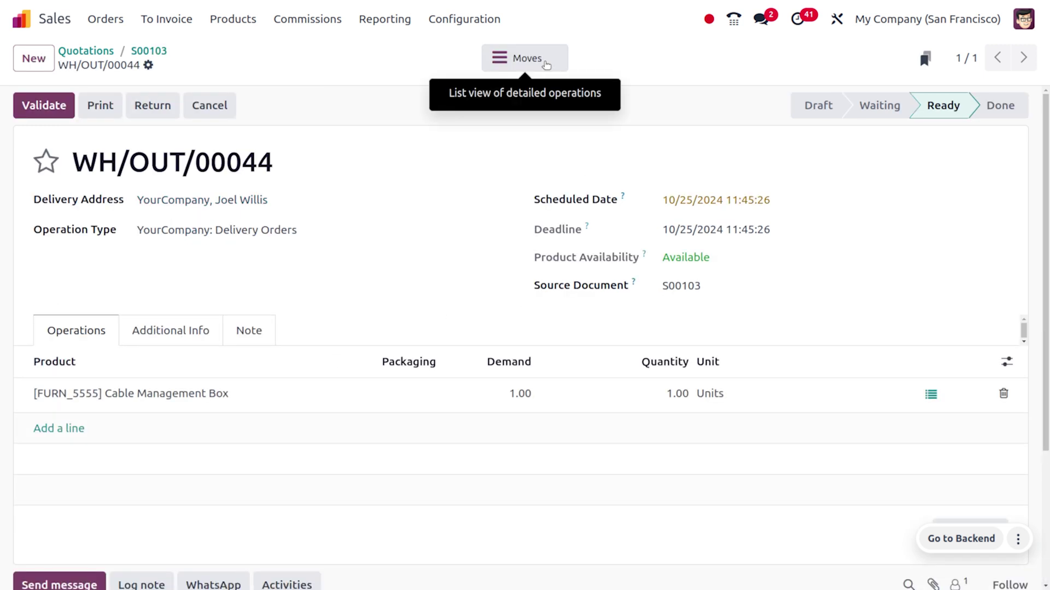
pyautogui.click(57, 104)
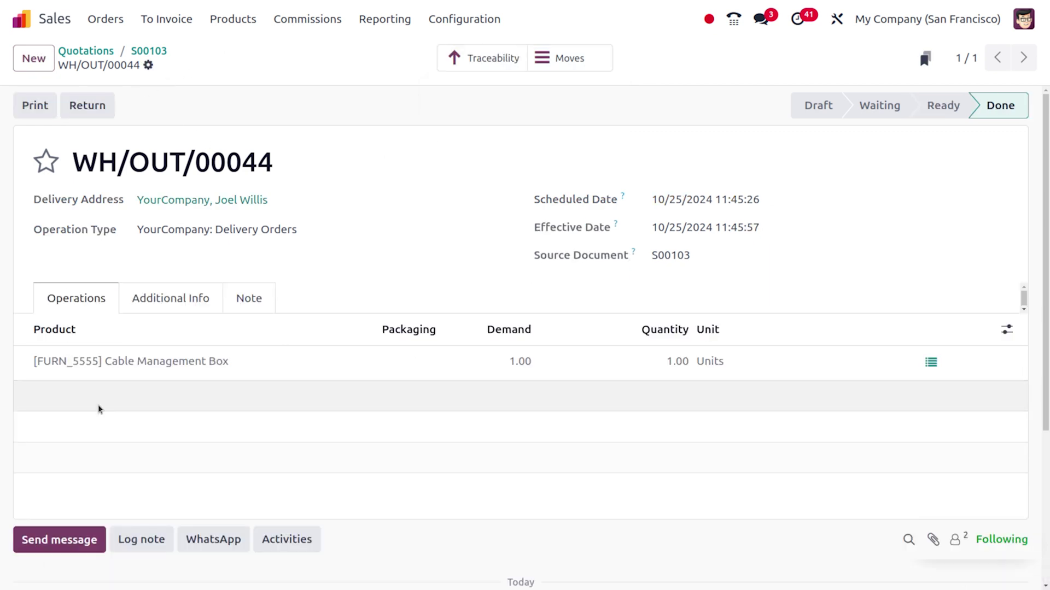
# Create a regular invoice for S00103 and post it as INV/2024/00049
pyautogui.click(149, 53)
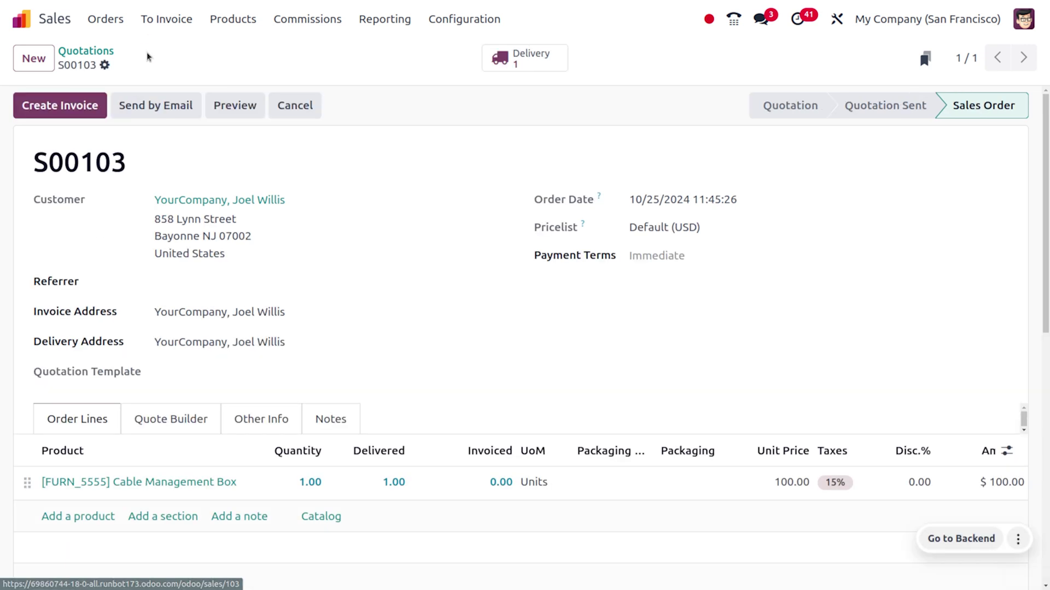
pyautogui.click(69, 107)
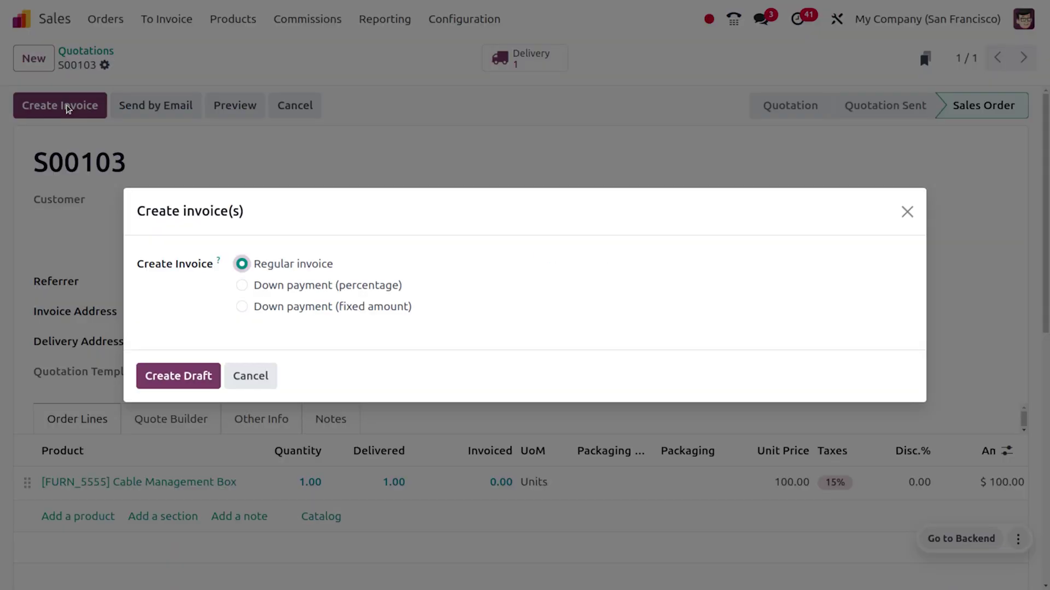
pyautogui.click(171, 385)
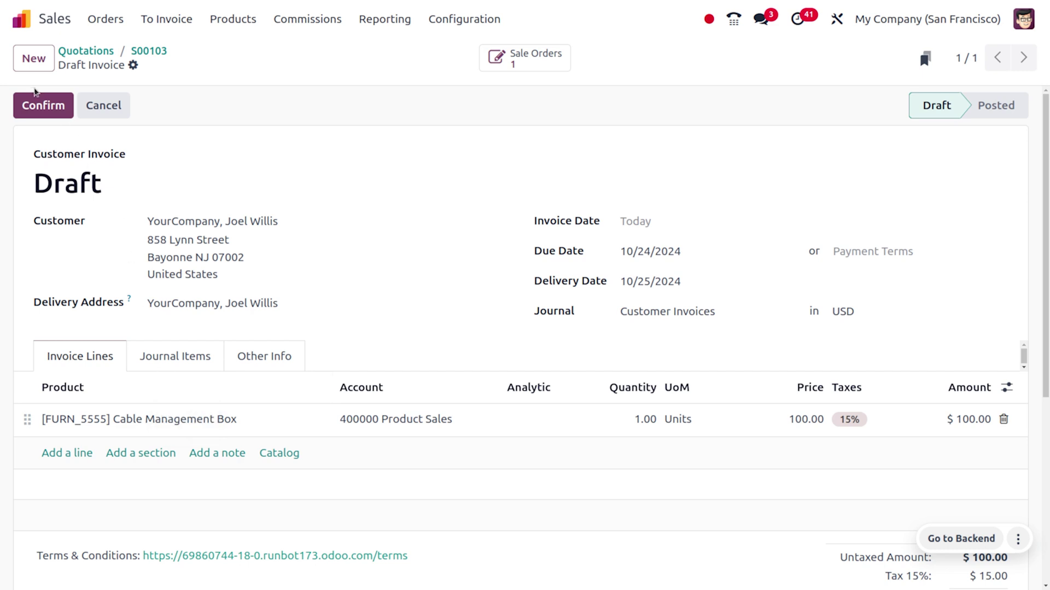
pyautogui.click(48, 105)
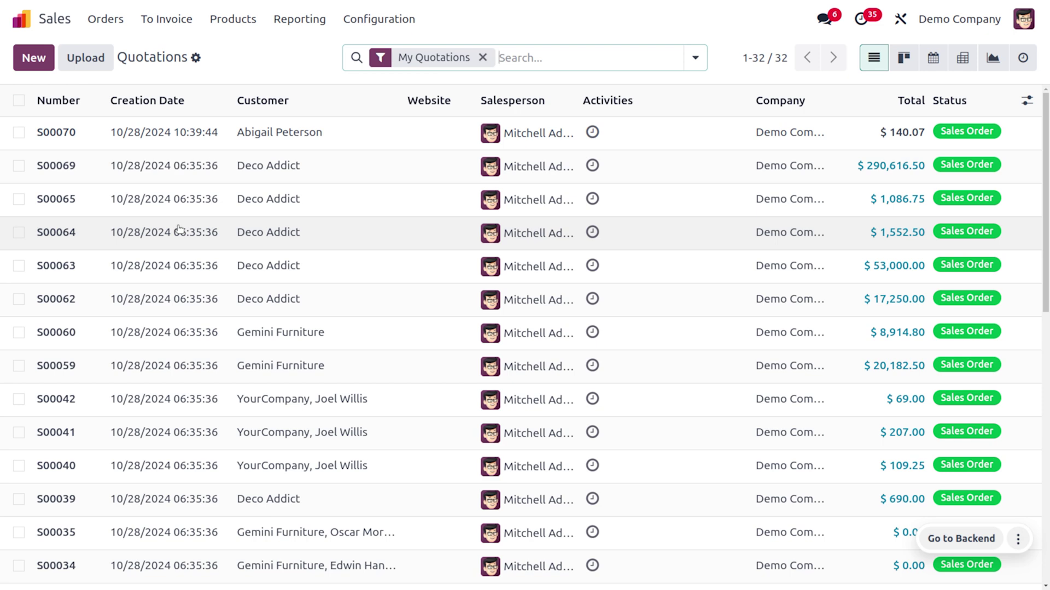
# Build and save a Deco Addict quotation with one Blueberry Muffin and one [FURN_5800] Cable Management Box
pyautogui.click(34, 58)
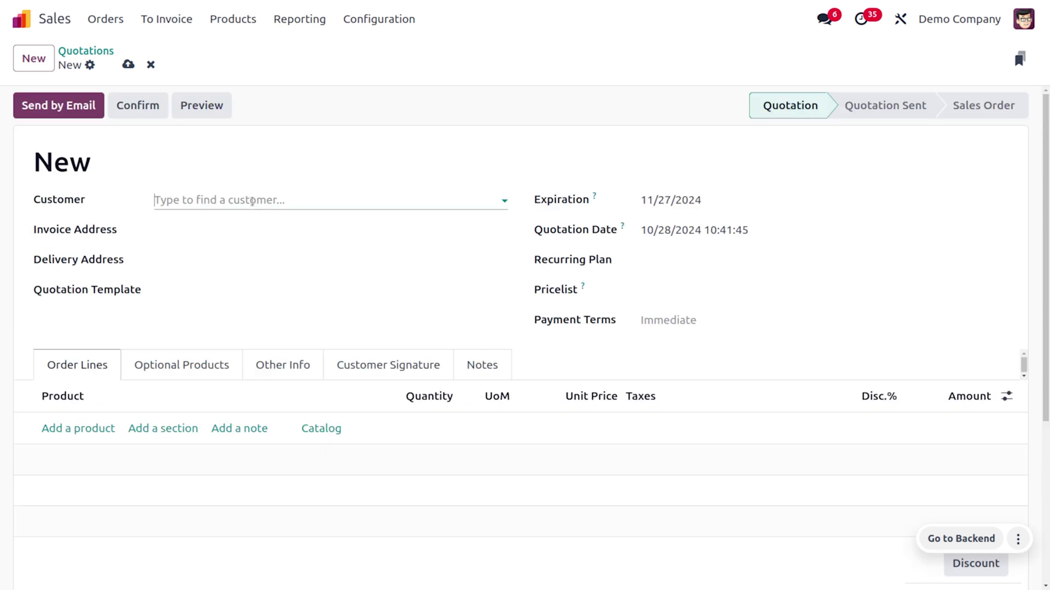
pyautogui.click(180, 199)
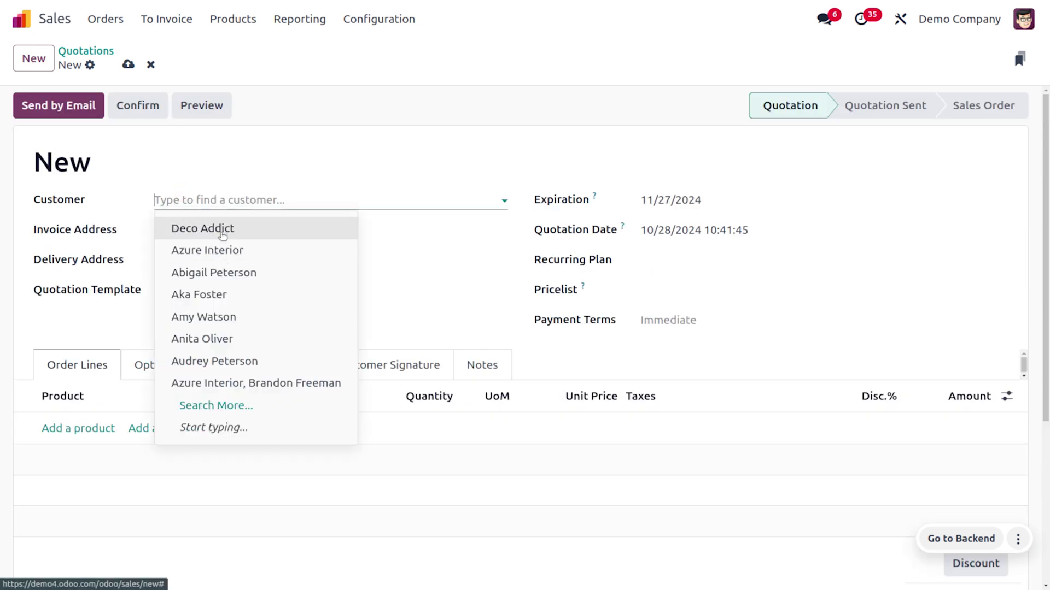
pyautogui.click(227, 222)
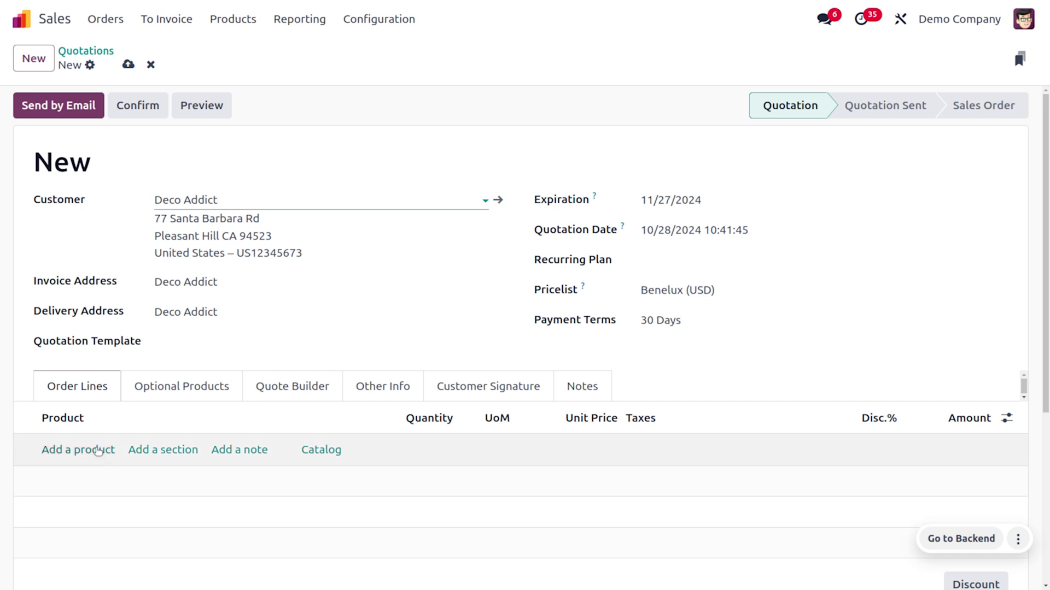
pyautogui.click(96, 450)
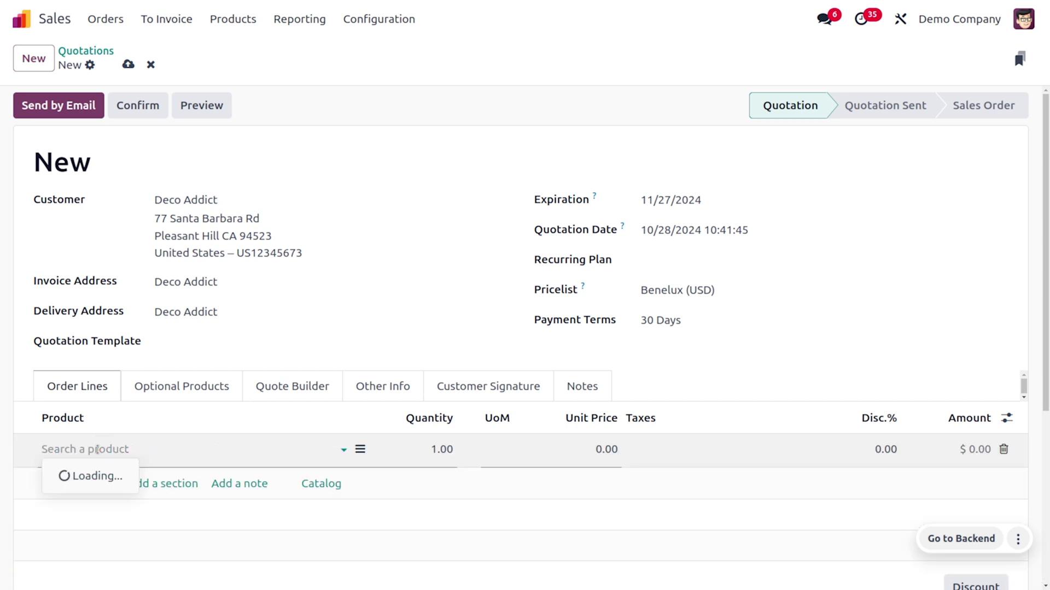
pyautogui.click(153, 226)
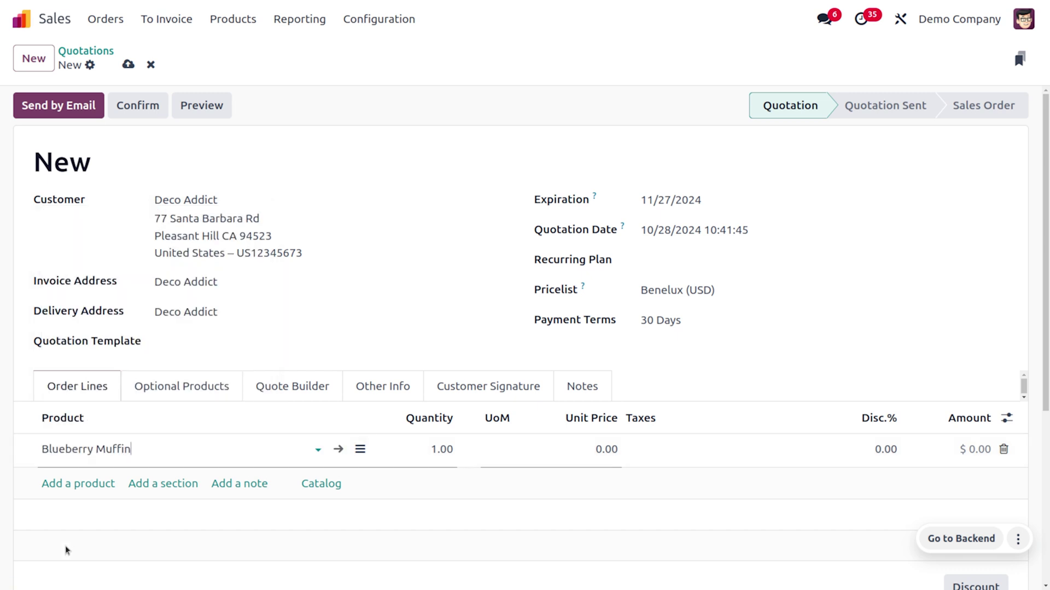
pyautogui.click(72, 497)
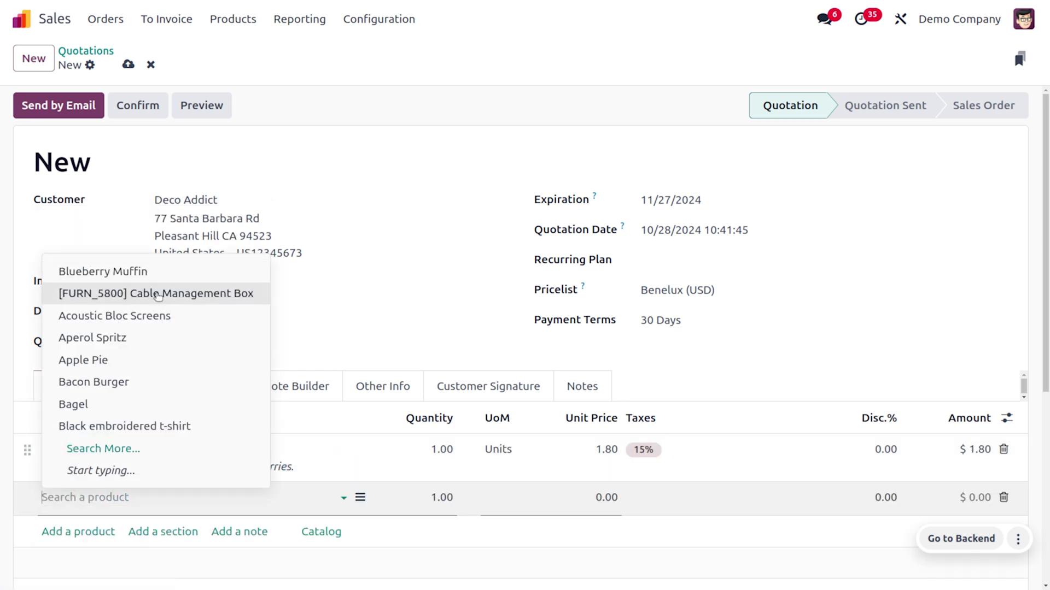
pyautogui.click(158, 290)
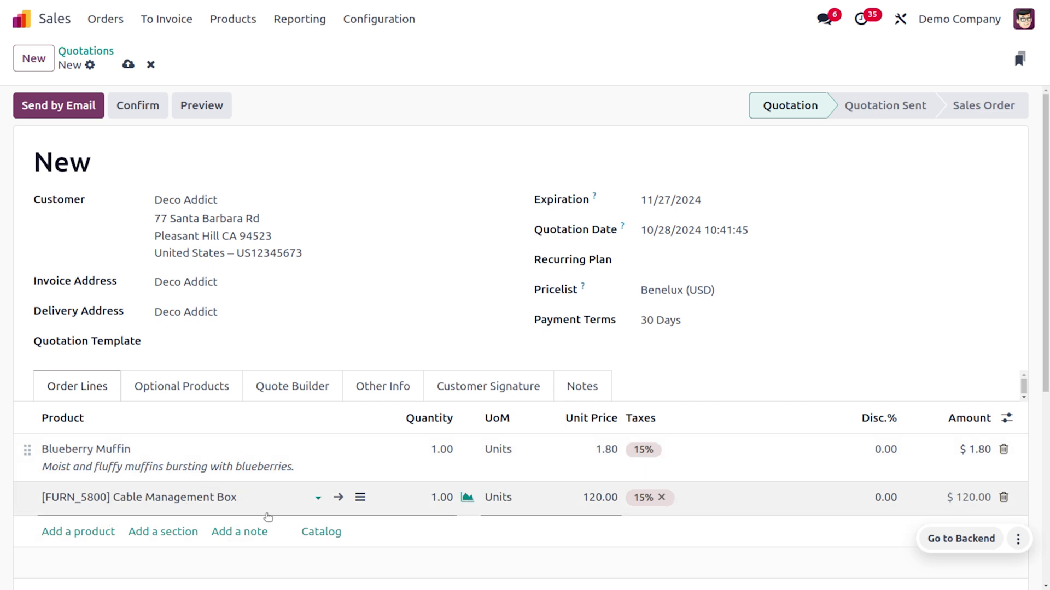
pyautogui.click(129, 65)
# Confirm S00071 and post invoice INV/2024/00006 for the Blueberry Muffin at 1.80
pyautogui.click(142, 107)
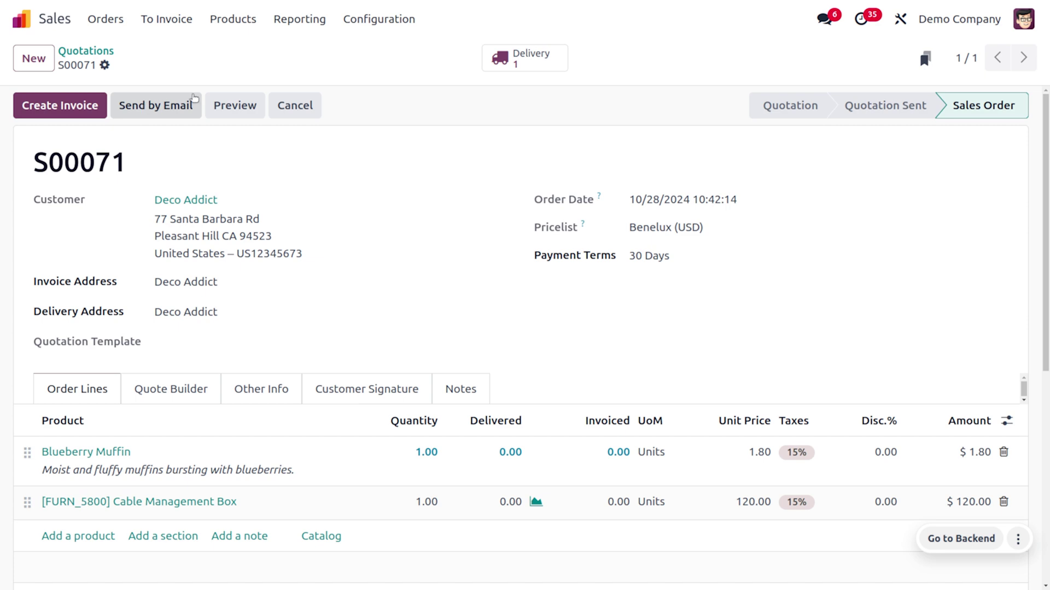
pyautogui.click(81, 105)
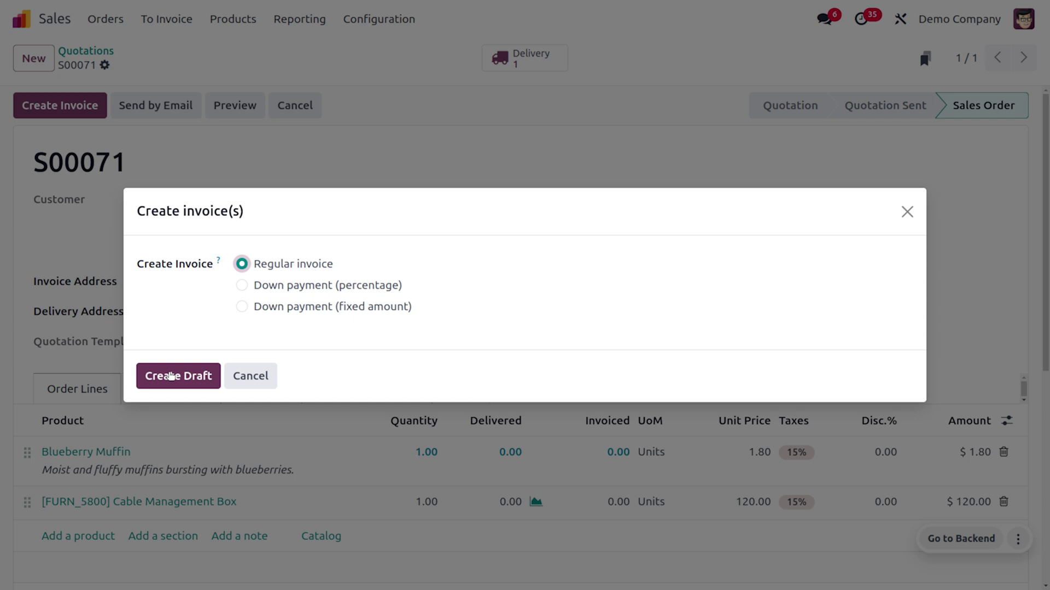
pyautogui.click(170, 376)
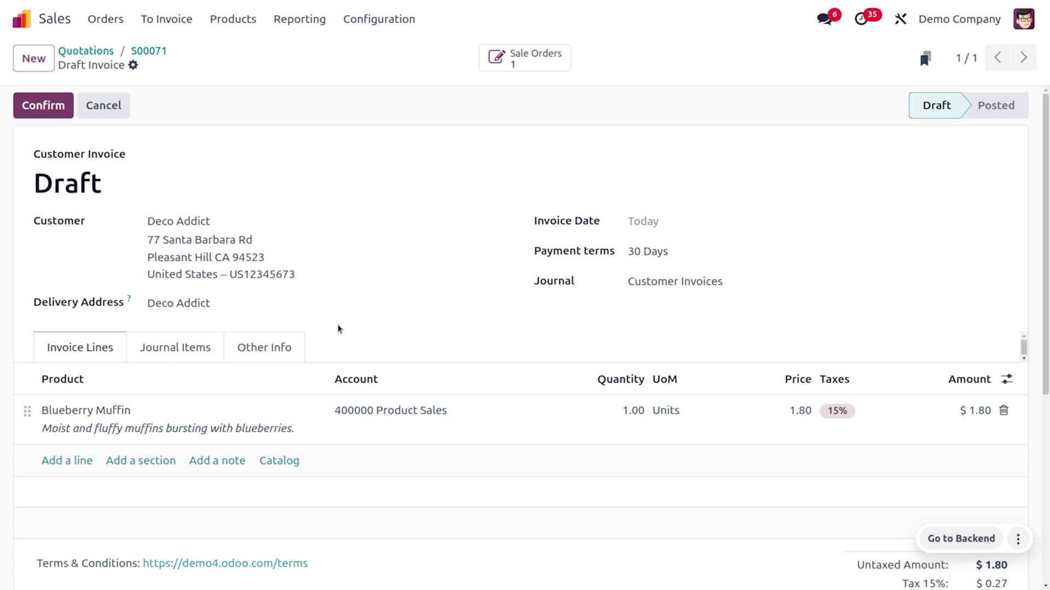
pyautogui.click(44, 107)
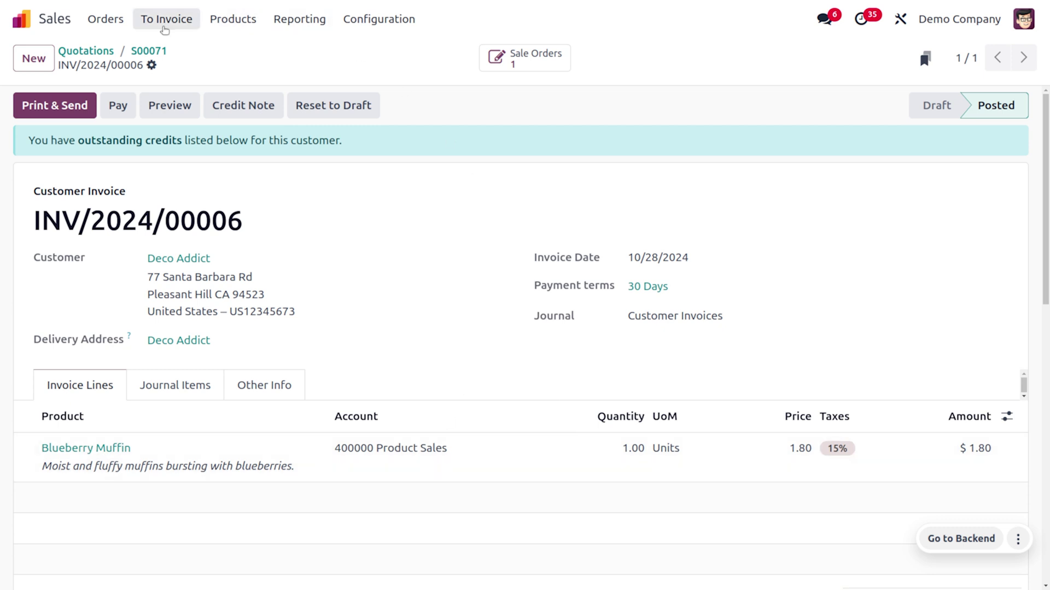
# Validate S00071's delivery WH/OUT/00027 for both products, accepting the SMS confirmation
pyautogui.click(142, 52)
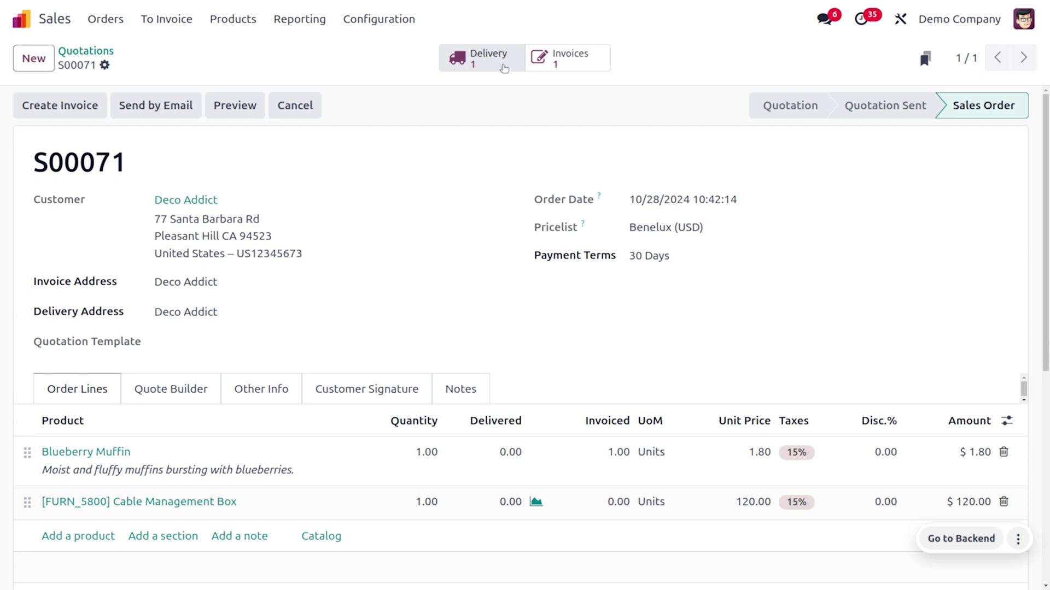
pyautogui.click(511, 65)
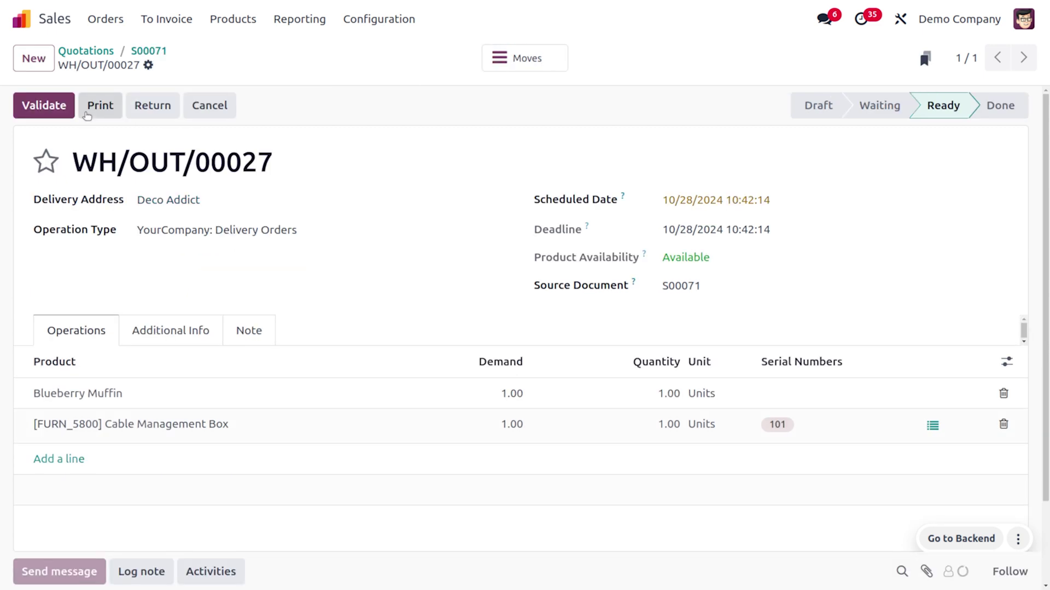
pyautogui.click(45, 102)
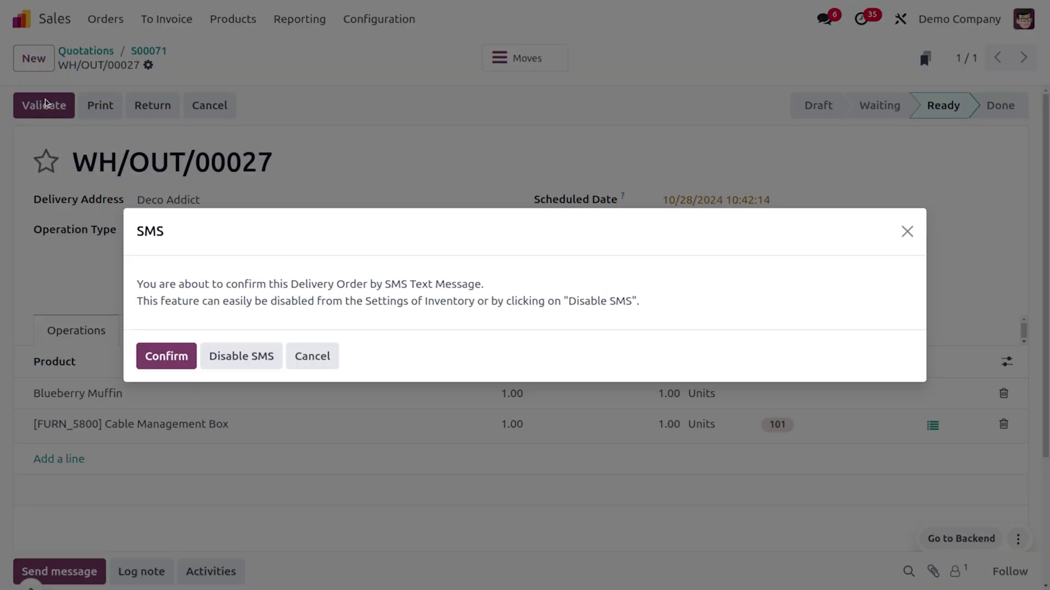
pyautogui.click(171, 356)
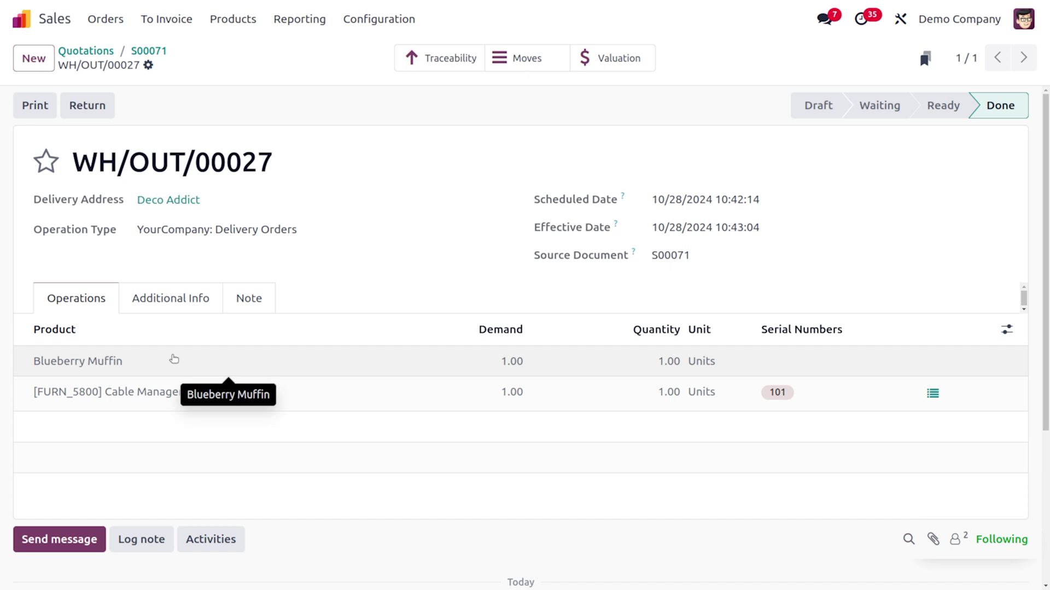
# Post invoice INV/2024/00007 for the Cable Management Box (120.00) and list S00071's two invoices
pyautogui.click(154, 51)
pyautogui.click(71, 113)
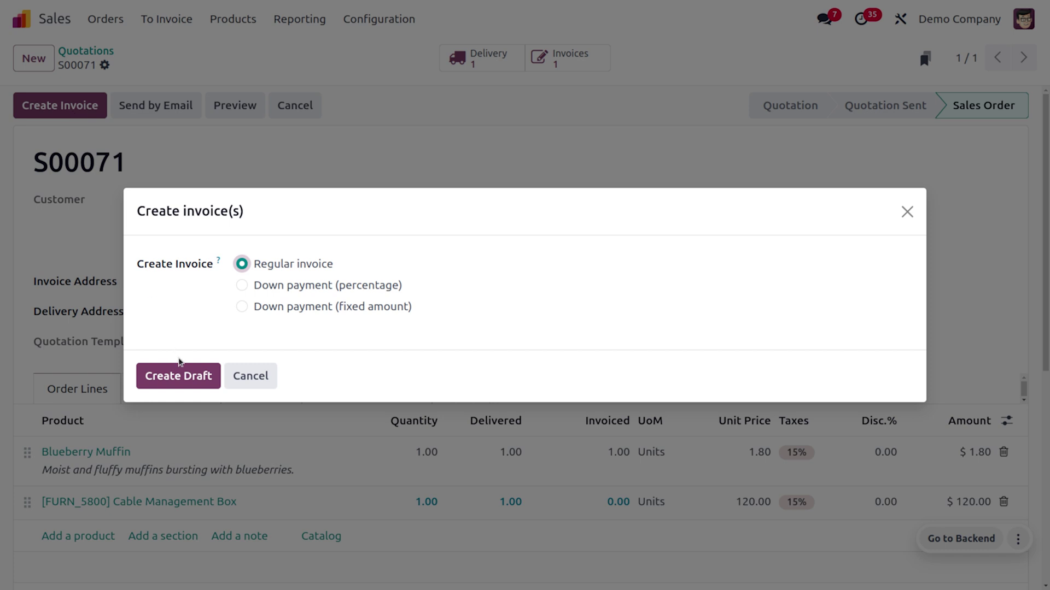
pyautogui.click(191, 383)
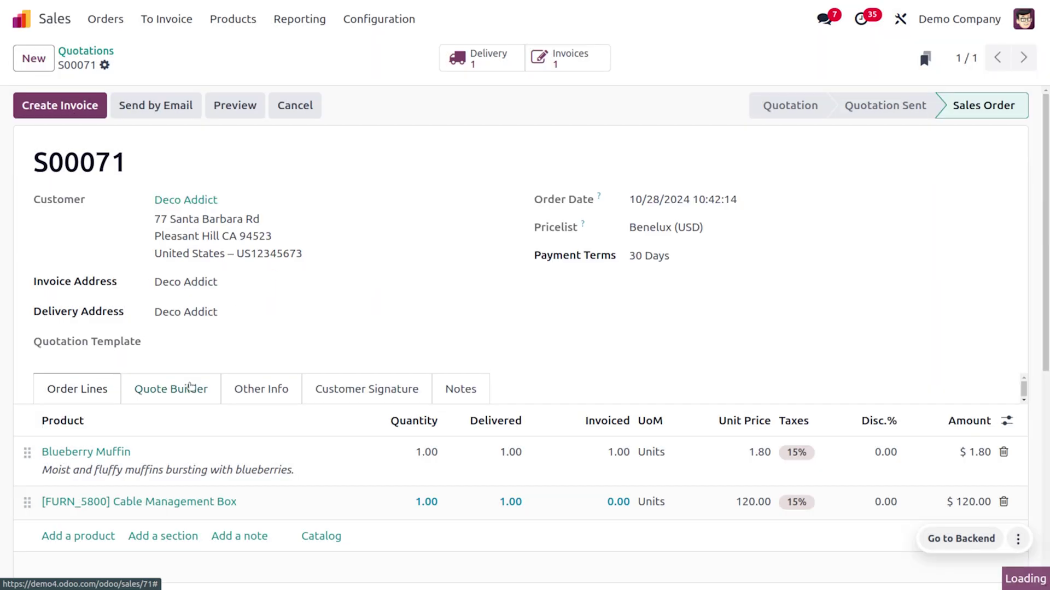
pyautogui.click(41, 113)
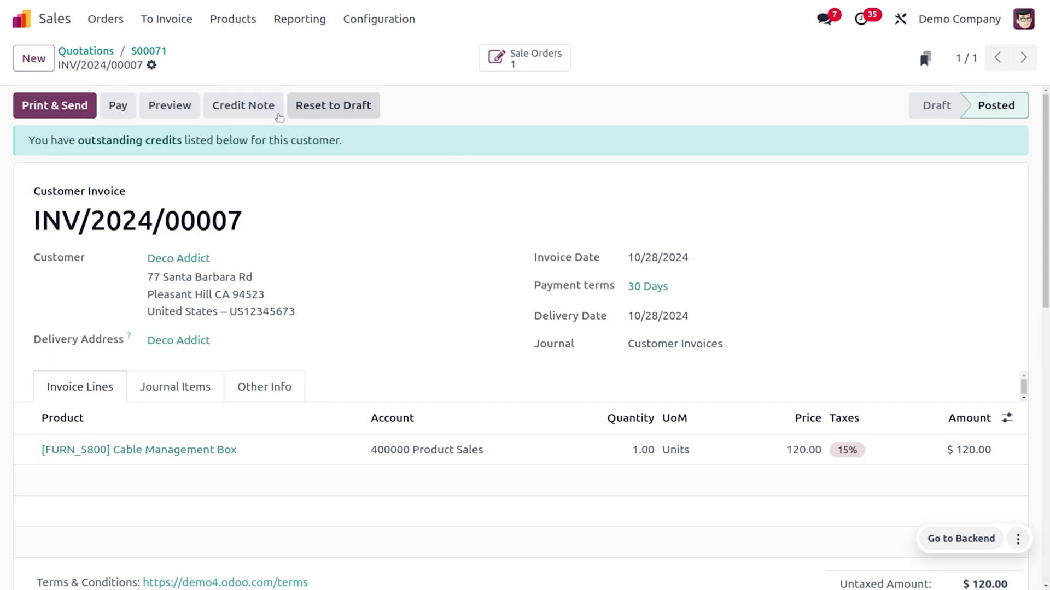
pyautogui.click(151, 51)
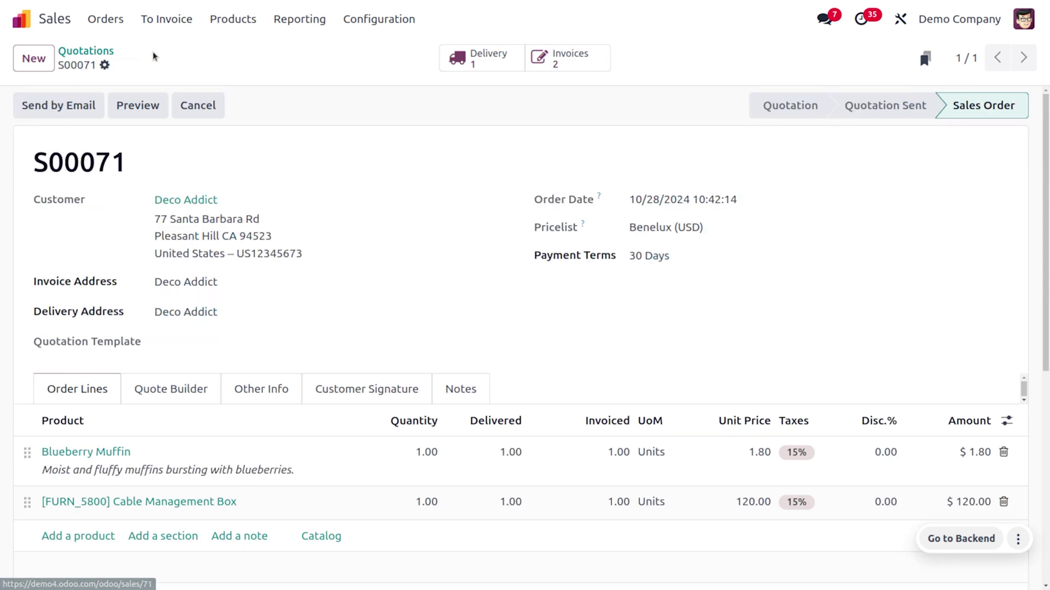
pyautogui.click(566, 62)
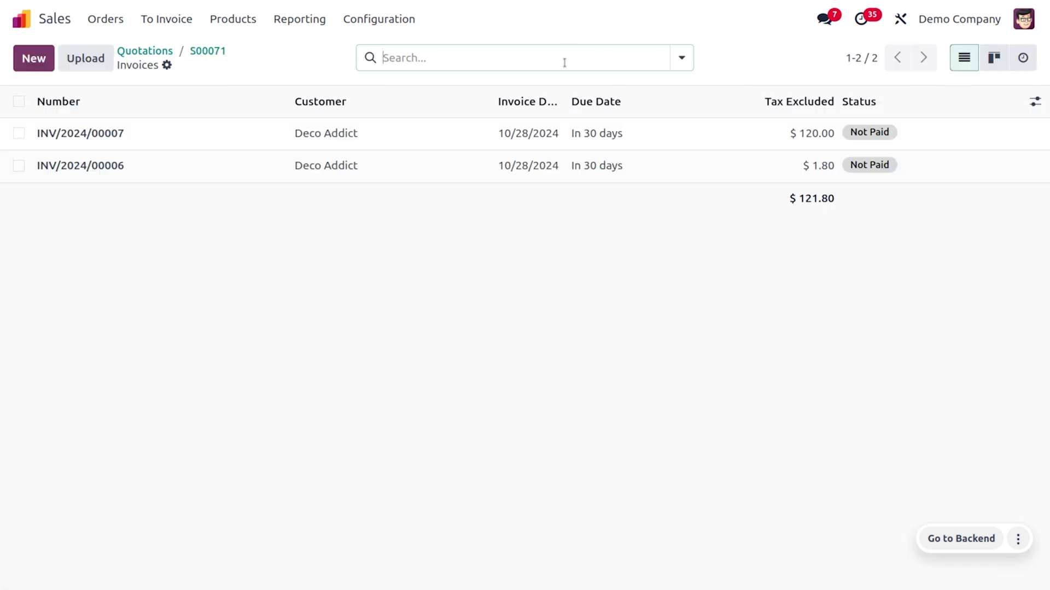